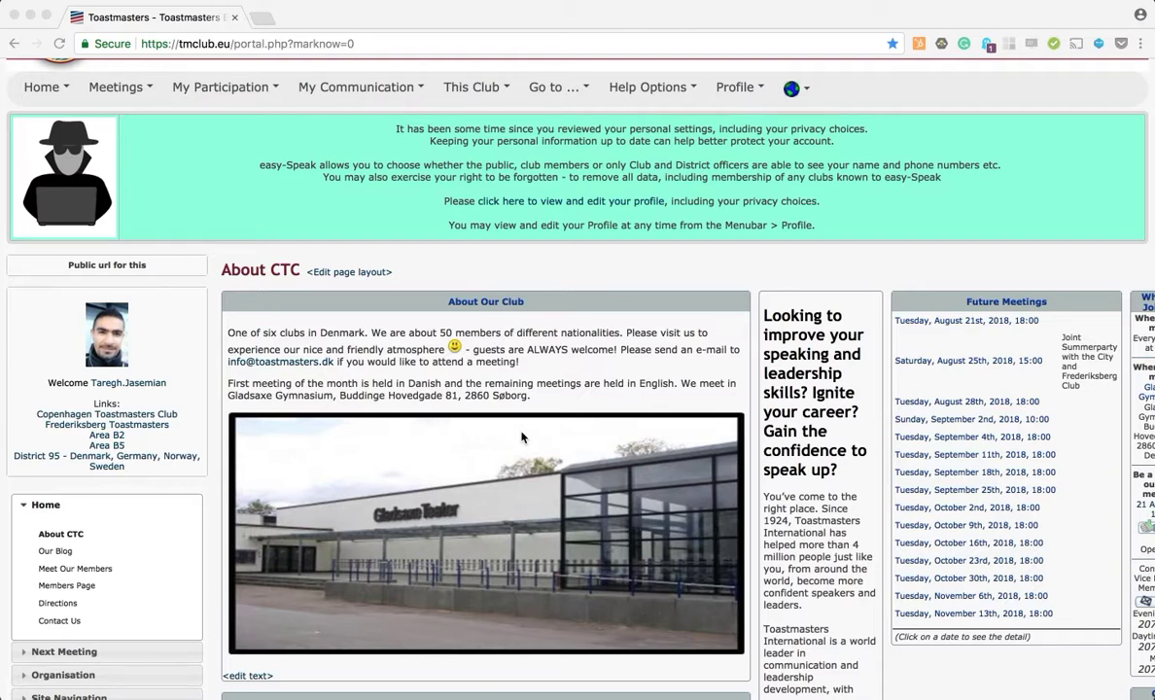
# Step: Open the 21 August meeting and review its attendance list and role sign-up table
pyautogui.scroll(3, 521, 438)
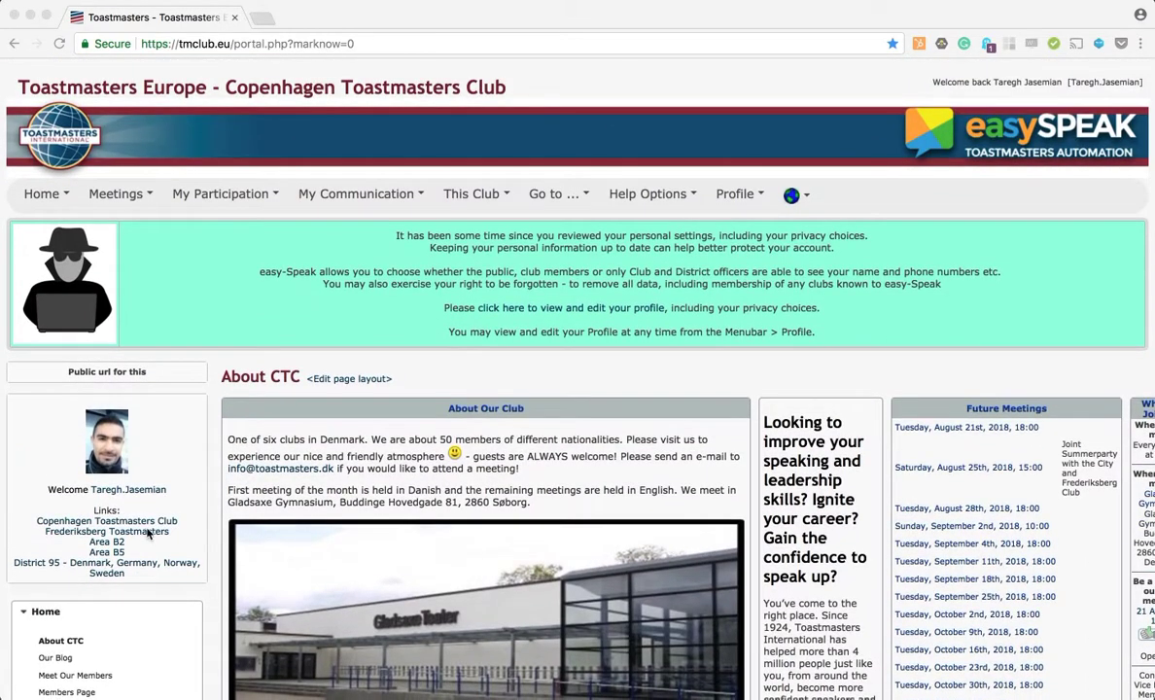
pyautogui.click(139, 523)
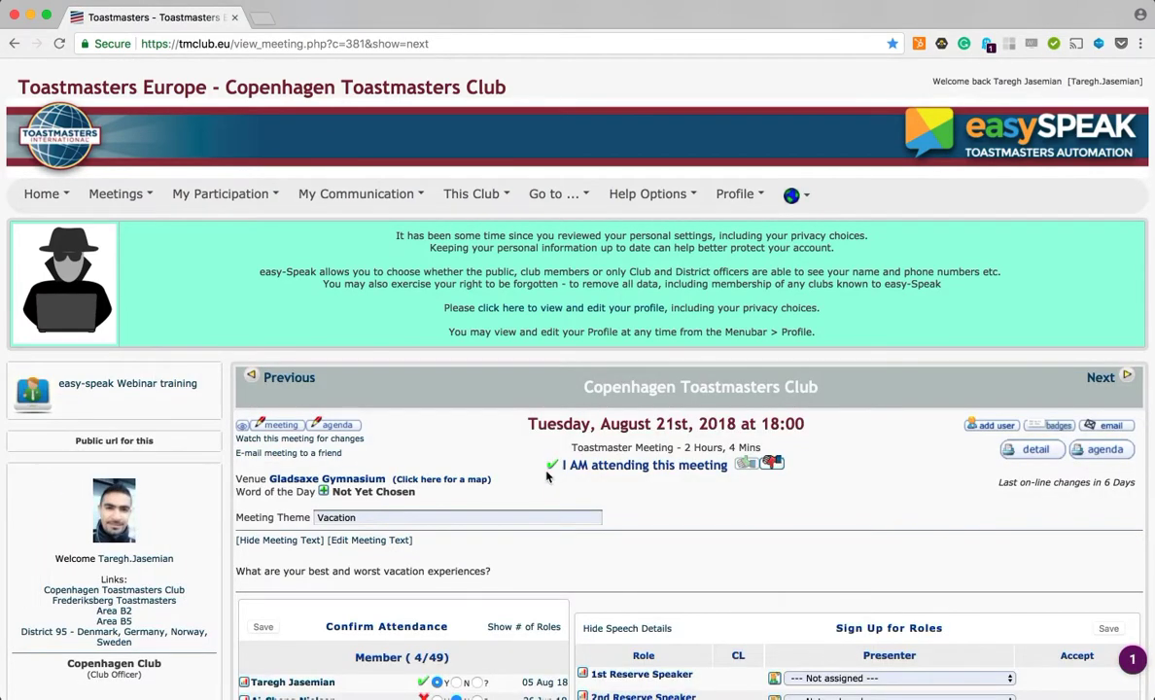
pyautogui.scroll(-3, 687, 467)
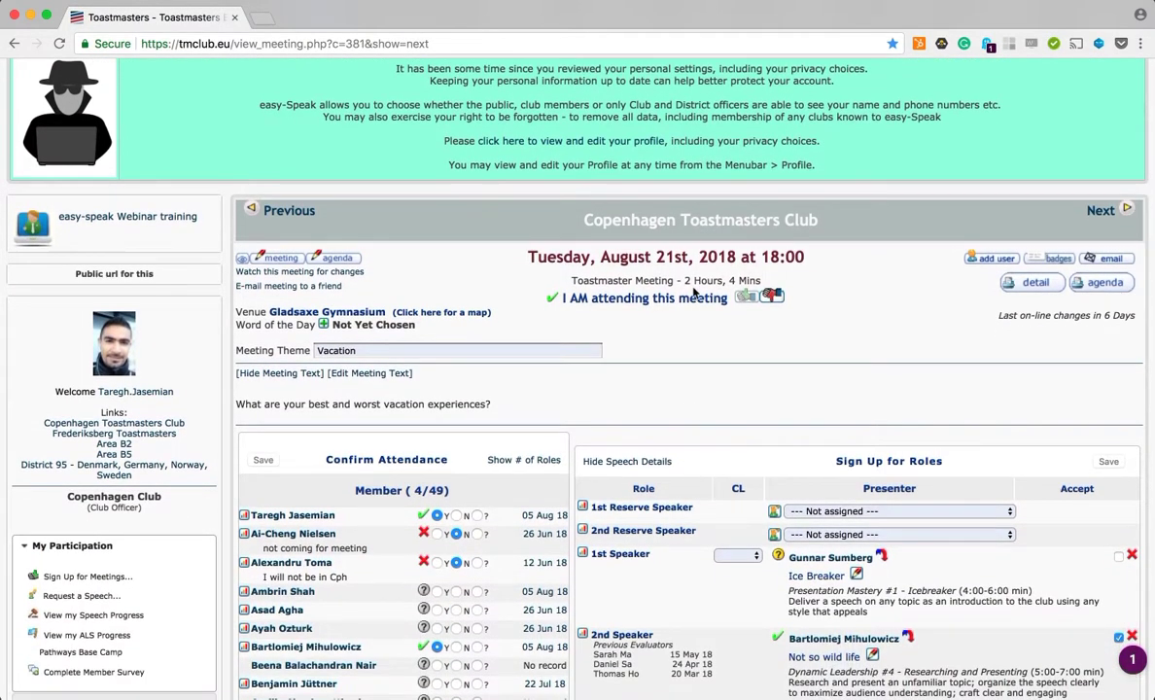
pyautogui.scroll(-8, 688, 412)
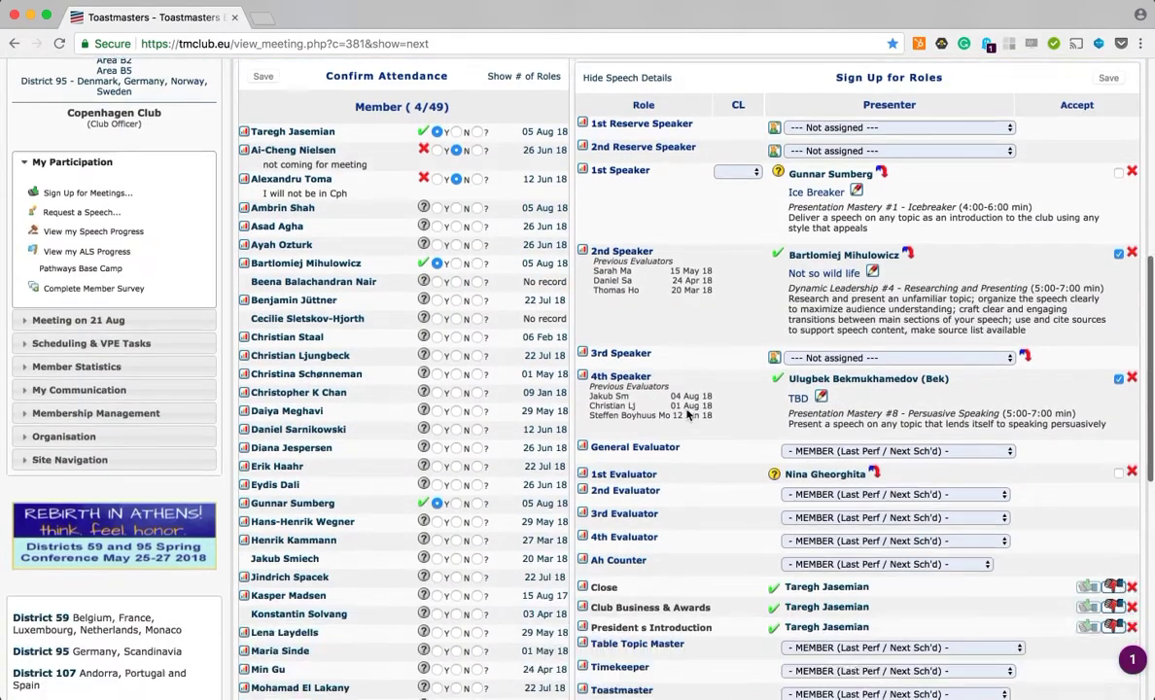
pyautogui.scroll(-5, 503, 617)
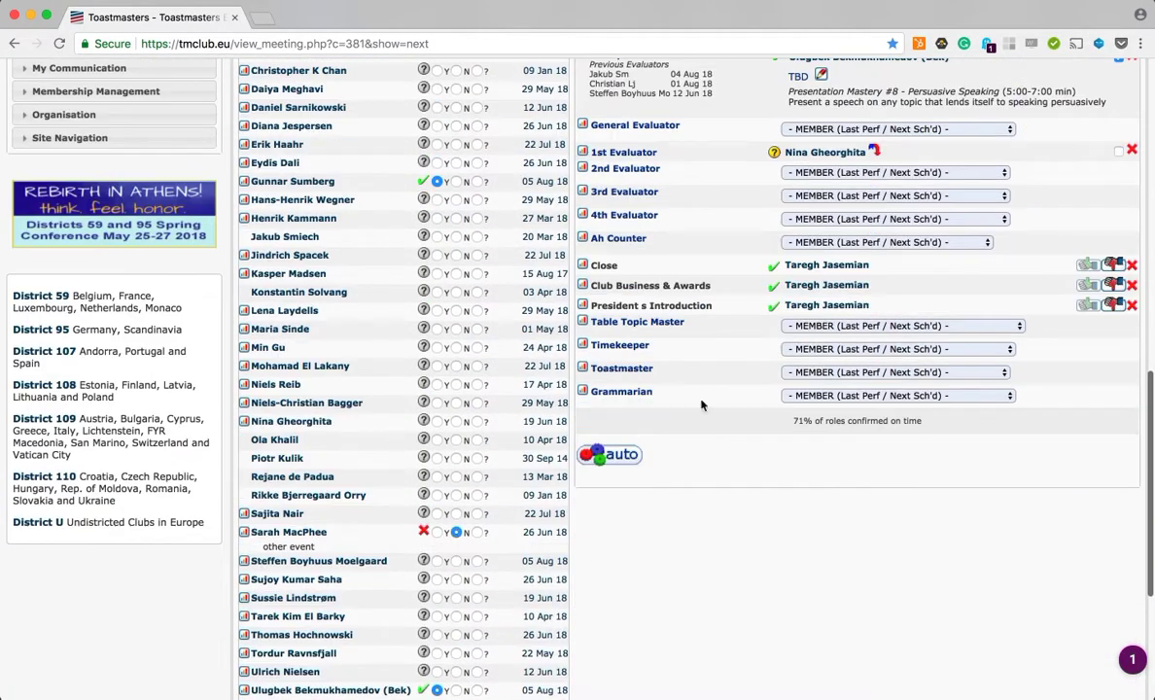
pyautogui.scroll(-5, 737, 398)
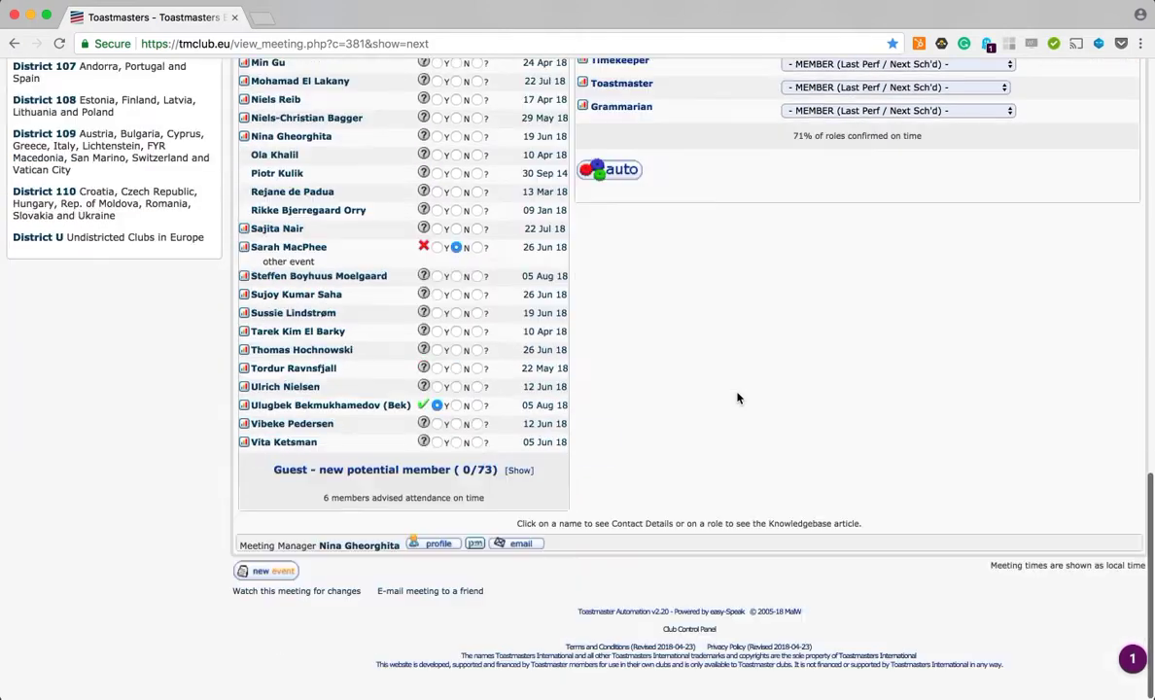
# Step: Open the club control panel and go to the Meeting Roles manager
pyautogui.click(685, 631)
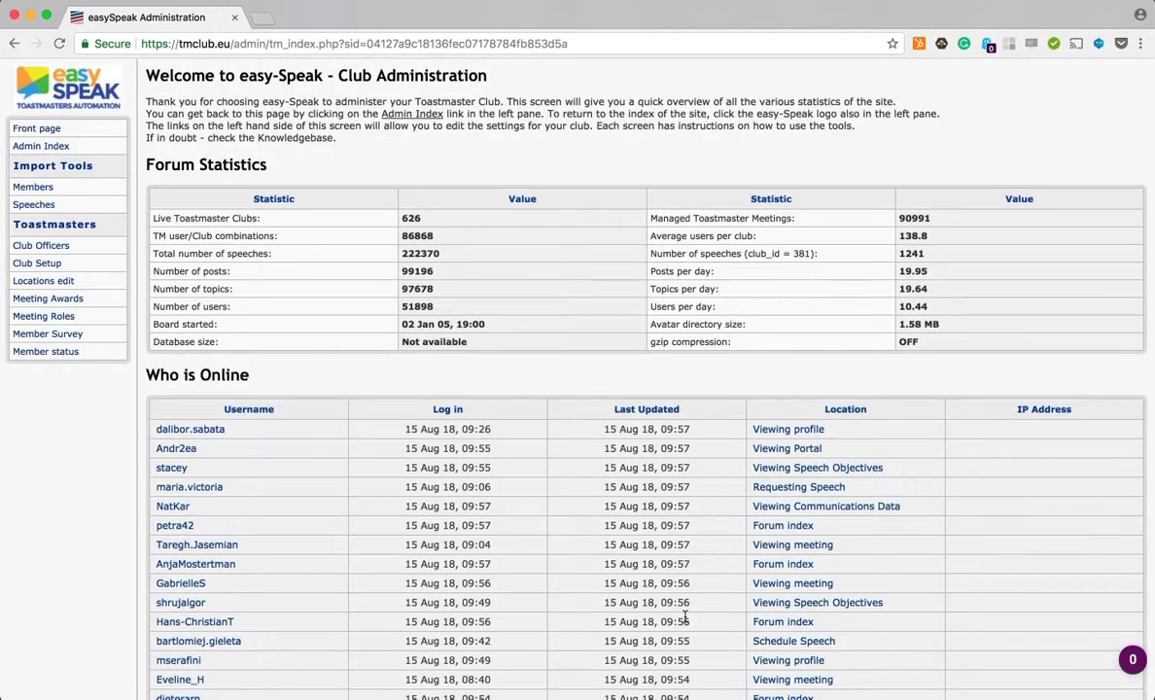
pyautogui.scroll(-2, 685, 618)
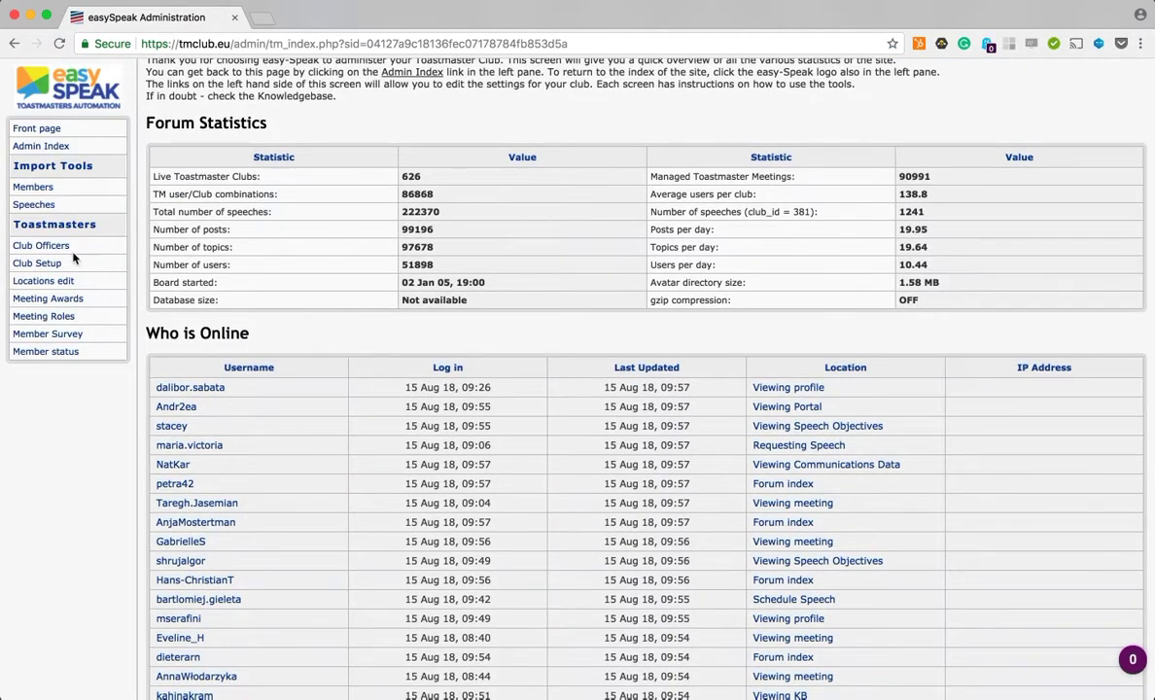
pyautogui.click(43, 317)
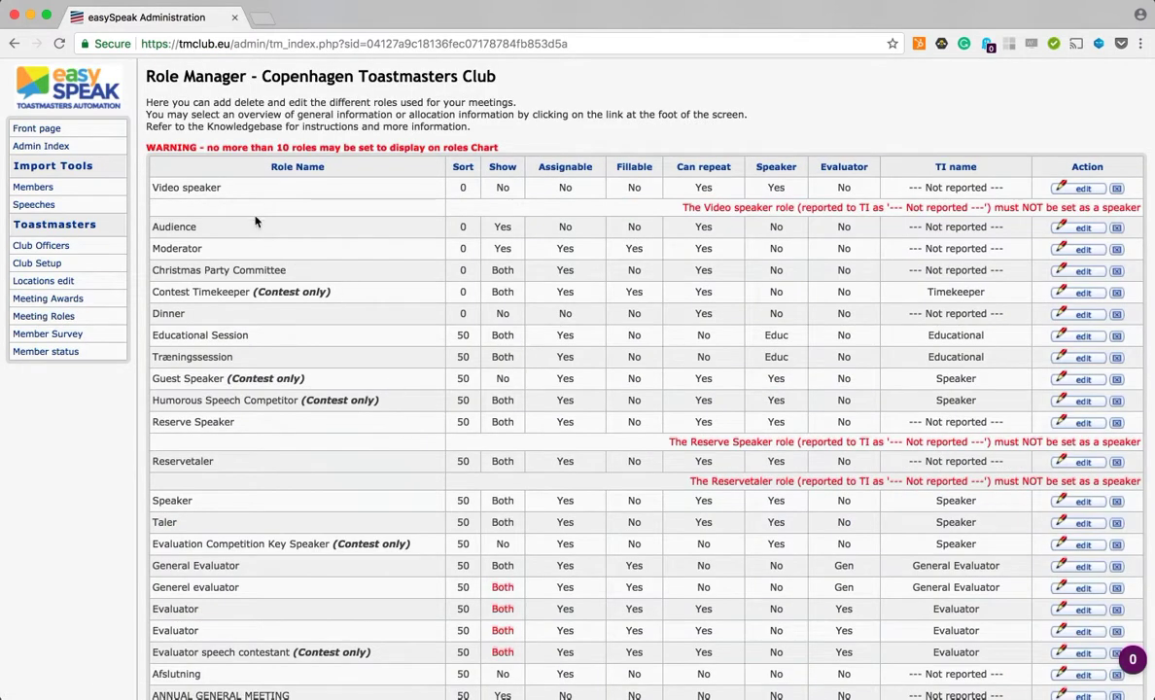
# Step: Start a new role named Jokemaster with the abbreviation JM
pyautogui.scroll(-10, 310, 420)
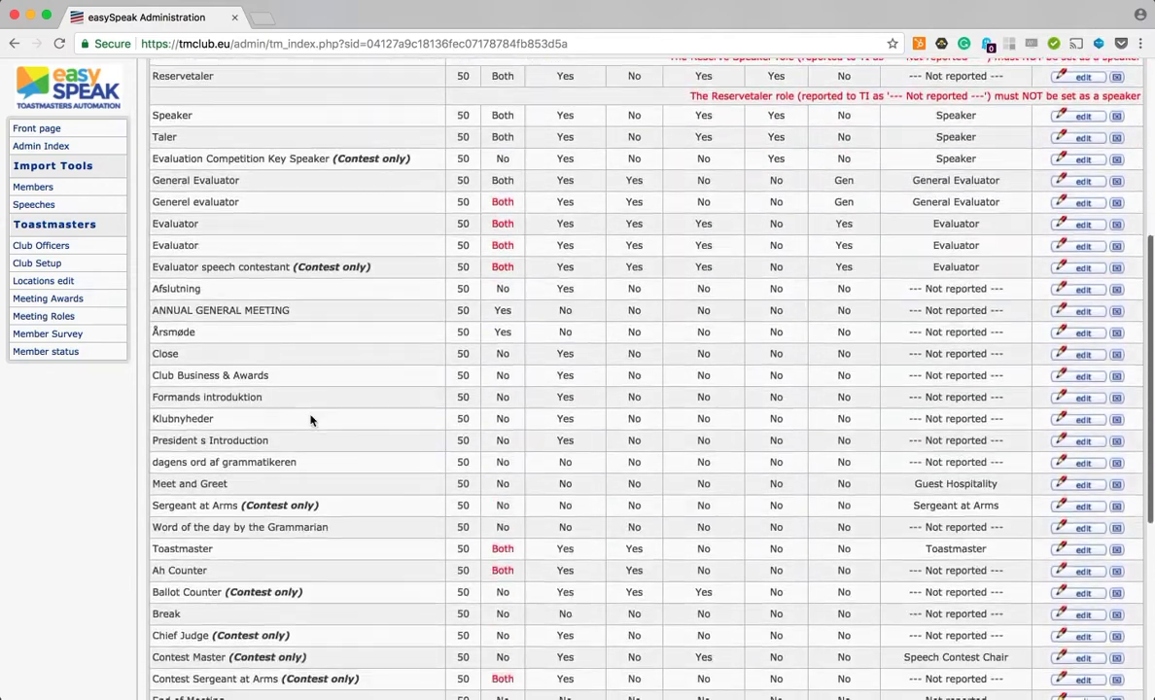
pyautogui.scroll(-10, 310, 419)
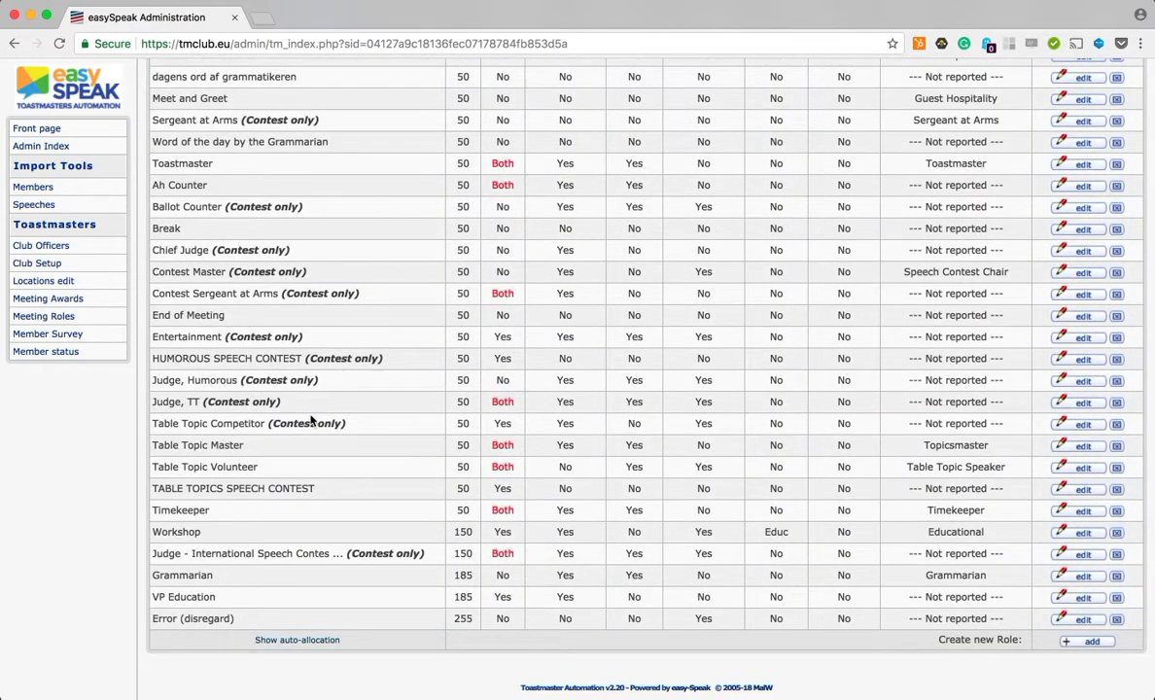
pyautogui.click(1092, 642)
pyautogui.click(680, 179)
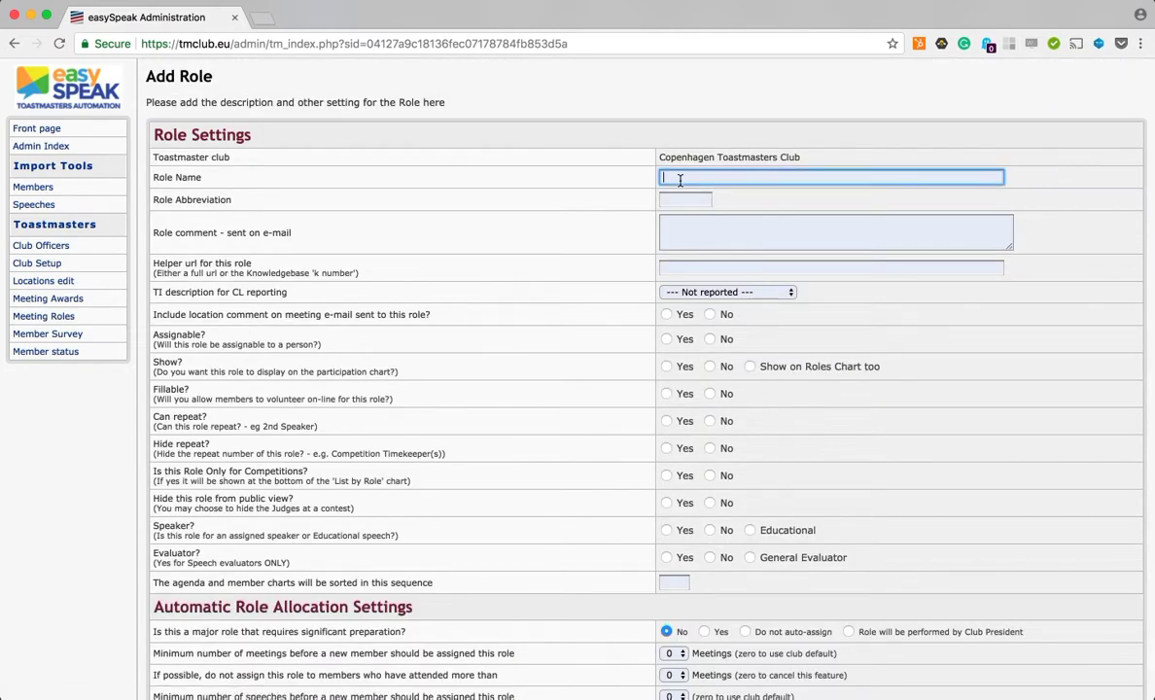
pyautogui.click(691, 196)
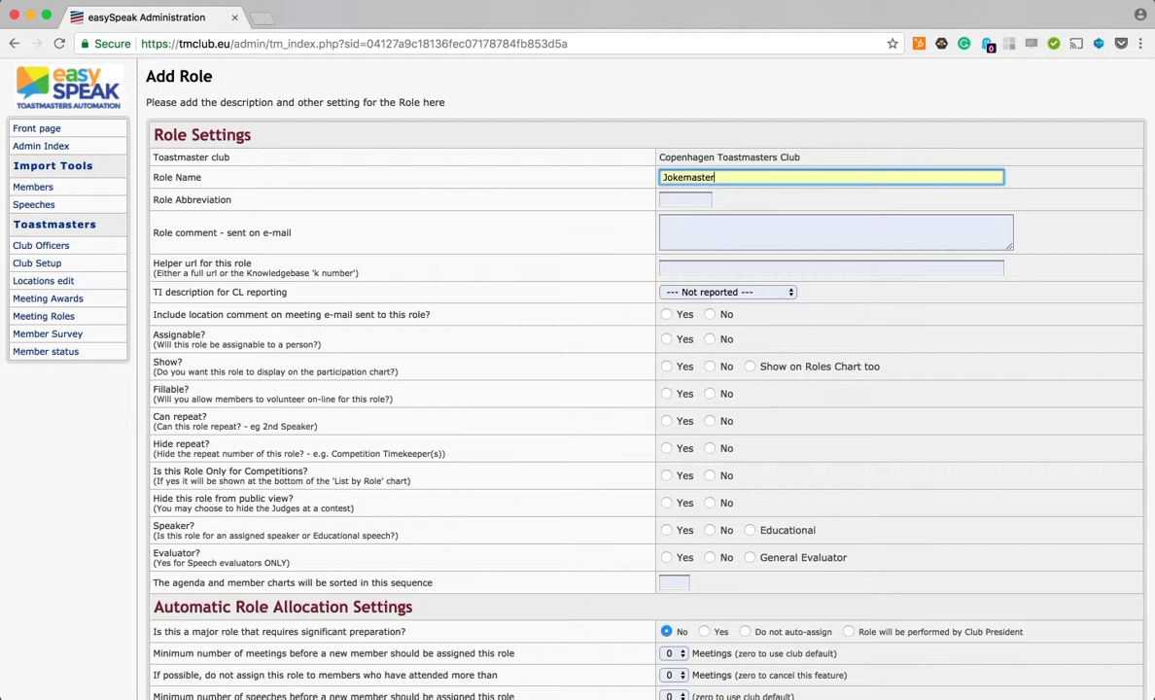
pyautogui.click(692, 201)
pyautogui.write('JM')
pyautogui.press('Tab')
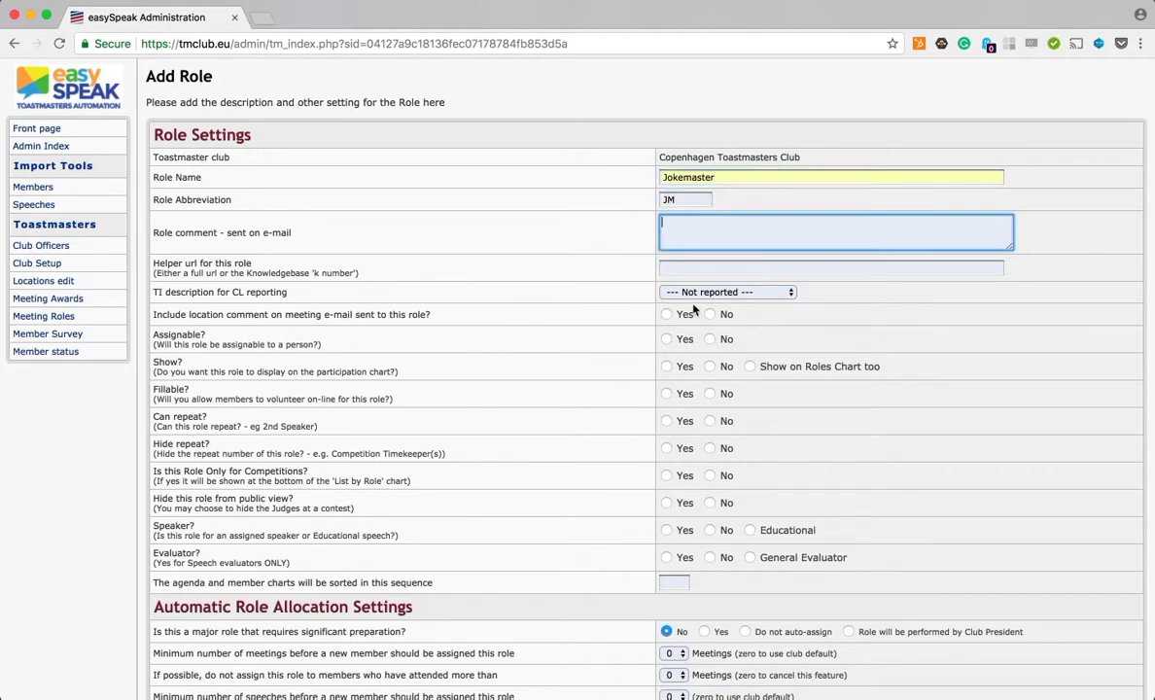
# Step: Set the Jokemaster role's location comment, assignable, show and fillable options to Yes
pyautogui.click(675, 265)
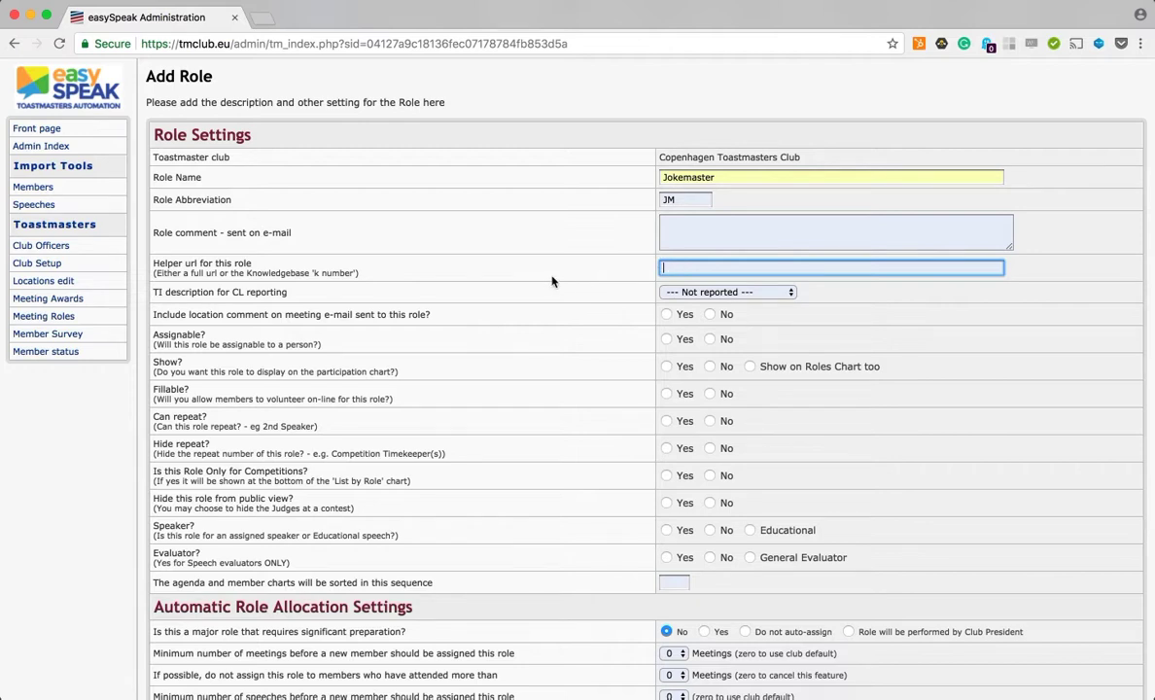
pyautogui.click(667, 314)
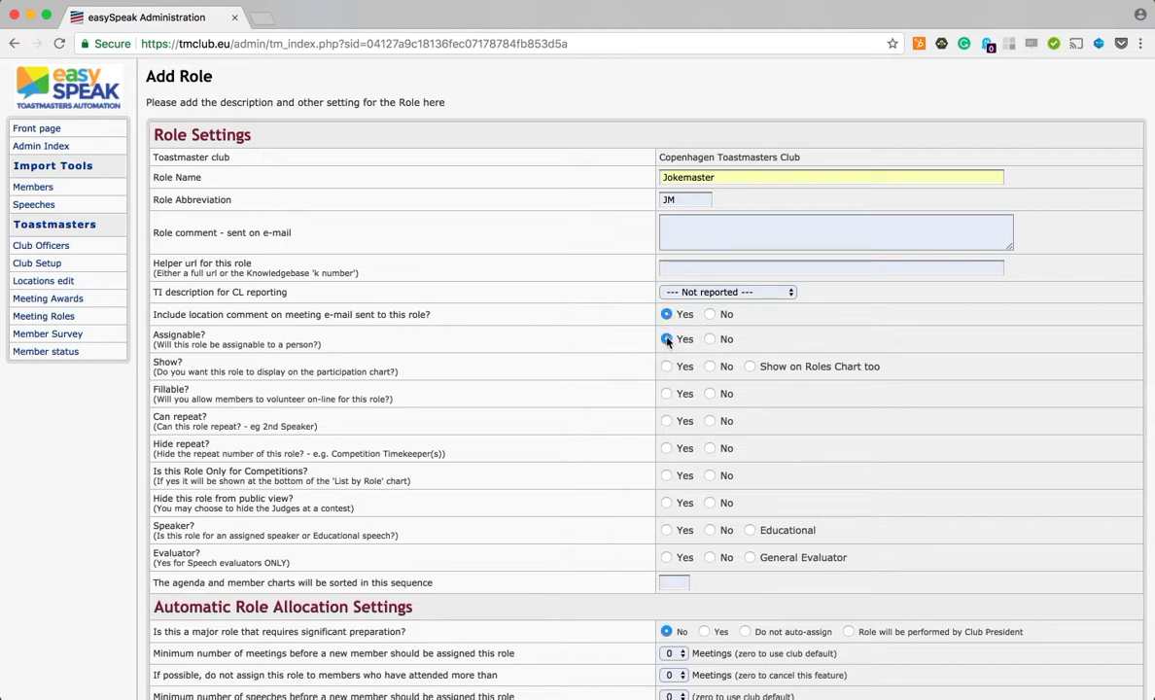
pyautogui.click(667, 367)
pyautogui.click(668, 393)
# Step: Set can repeat to No, hide repeat to Yes, and competition-only, hide from public, speaker and evaluator to No
pyautogui.click(666, 448)
pyautogui.click(711, 475)
pyautogui.click(710, 502)
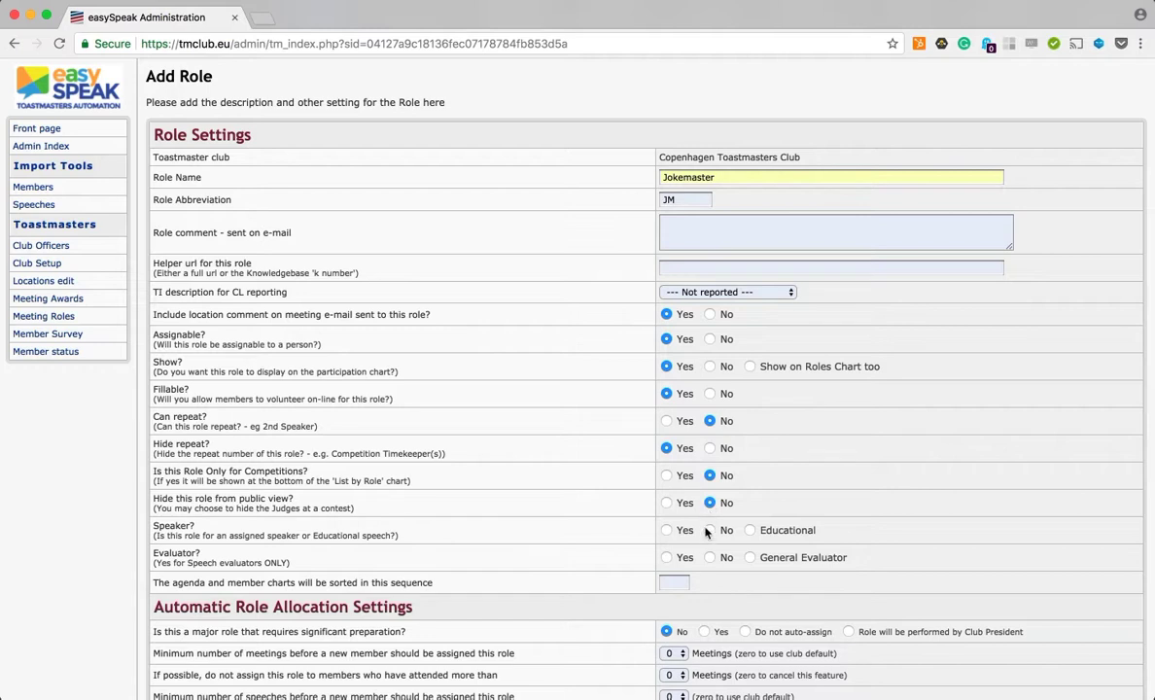
pyautogui.click(710, 530)
# Step: Set the minimum meetings before any member is assigned again to 0 and save the Jokemaster role
pyautogui.scroll(-3, 710, 583)
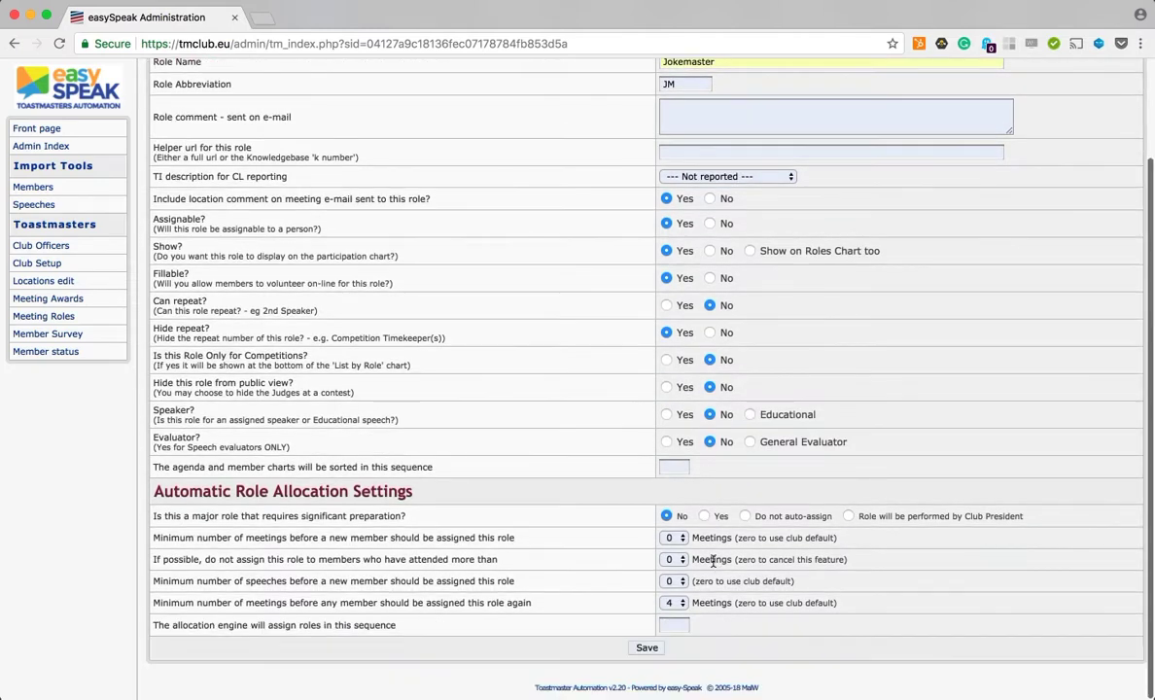
pyautogui.click(670, 604)
pyautogui.click(670, 550)
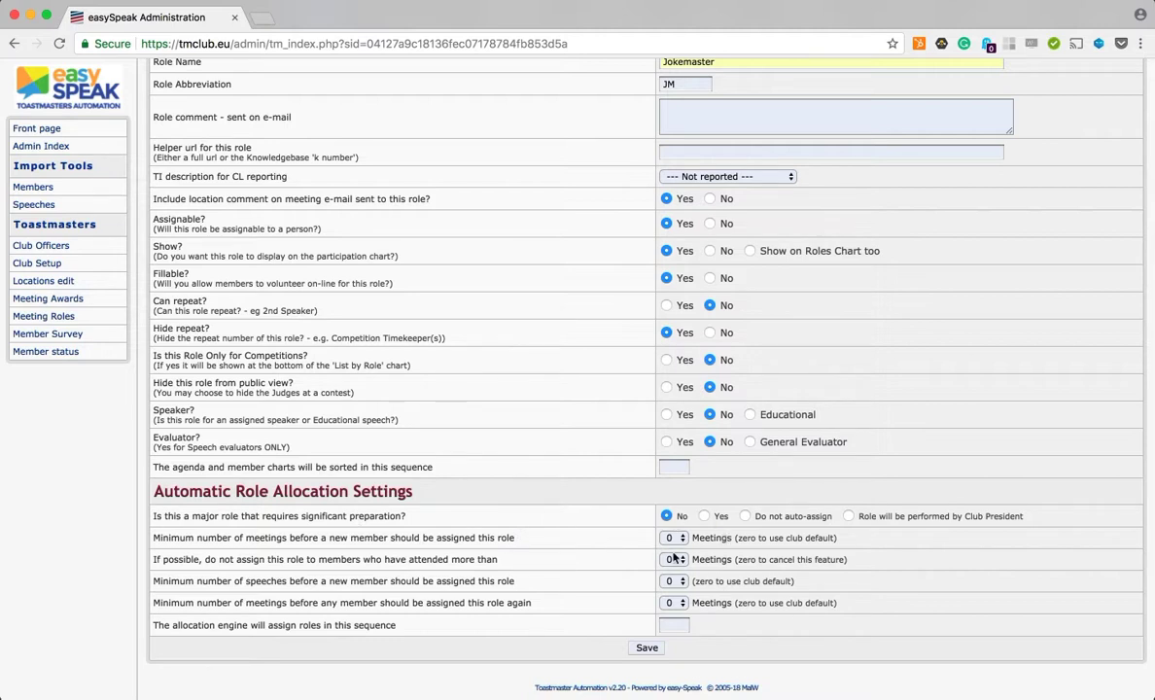
pyautogui.click(645, 654)
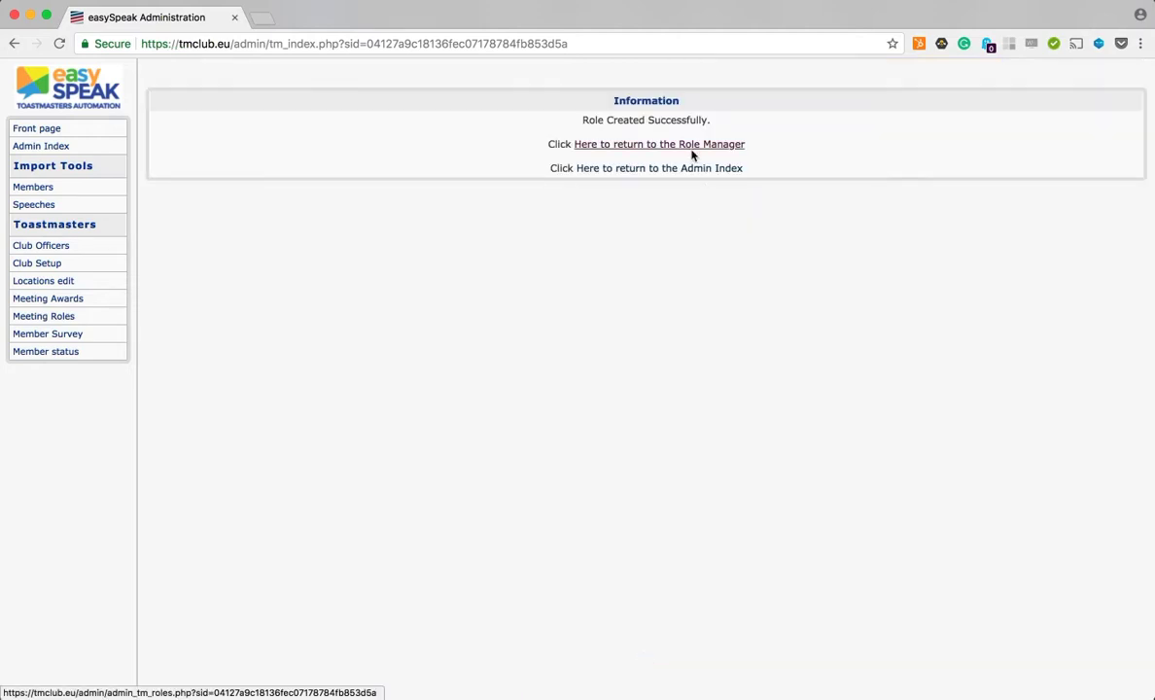
# Step: Return to the Role Manager and locate the new Jokemaster role in the list
pyautogui.click(692, 145)
pyautogui.scroll(-10, 685, 468)
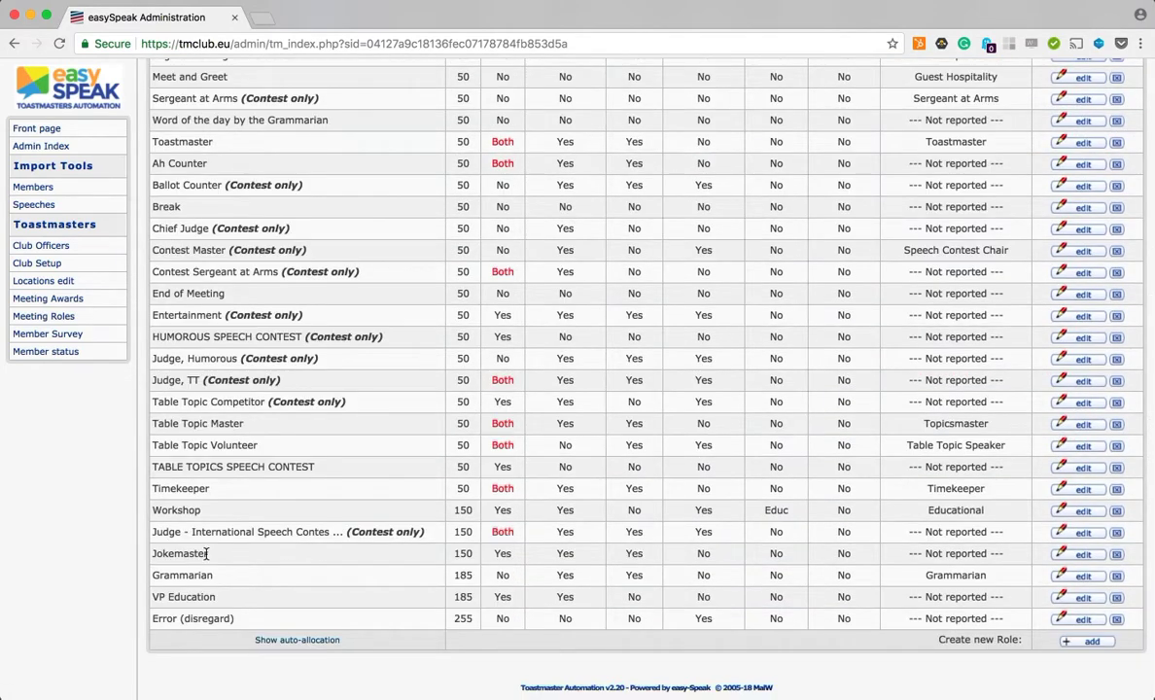
pyautogui.moveTo(146, 554); pyautogui.dragTo(226, 559)
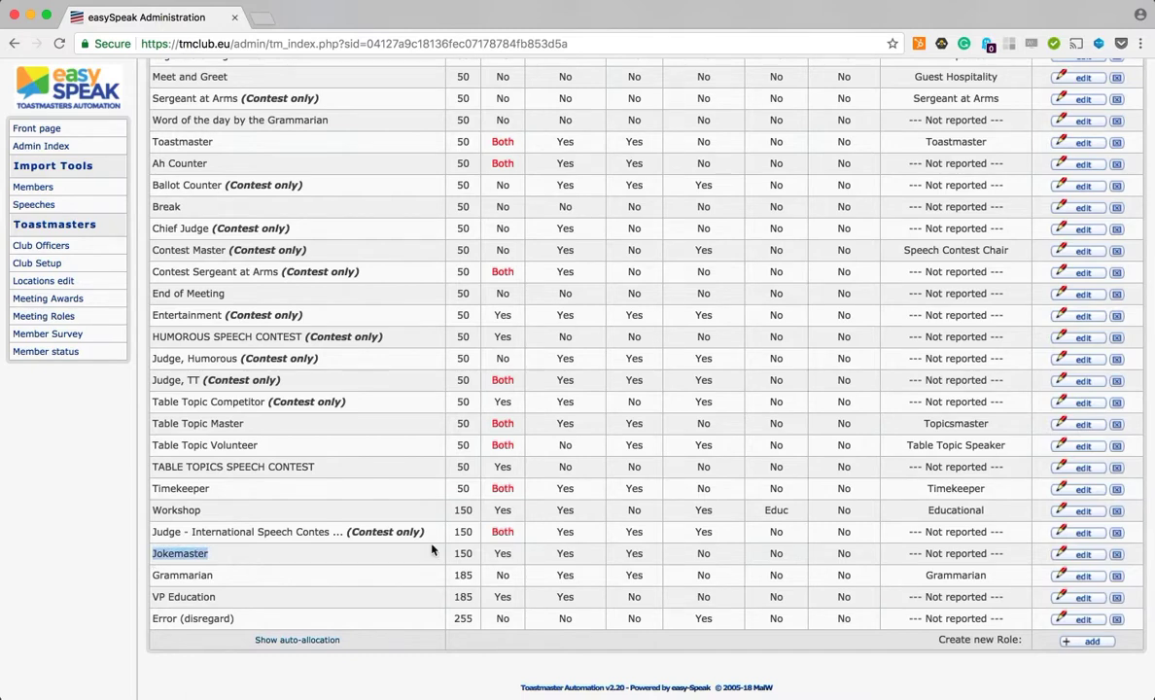
# Step: Add another role named Snackmaster with the abbreviation SM
pyautogui.click(1090, 642)
pyautogui.click(669, 176)
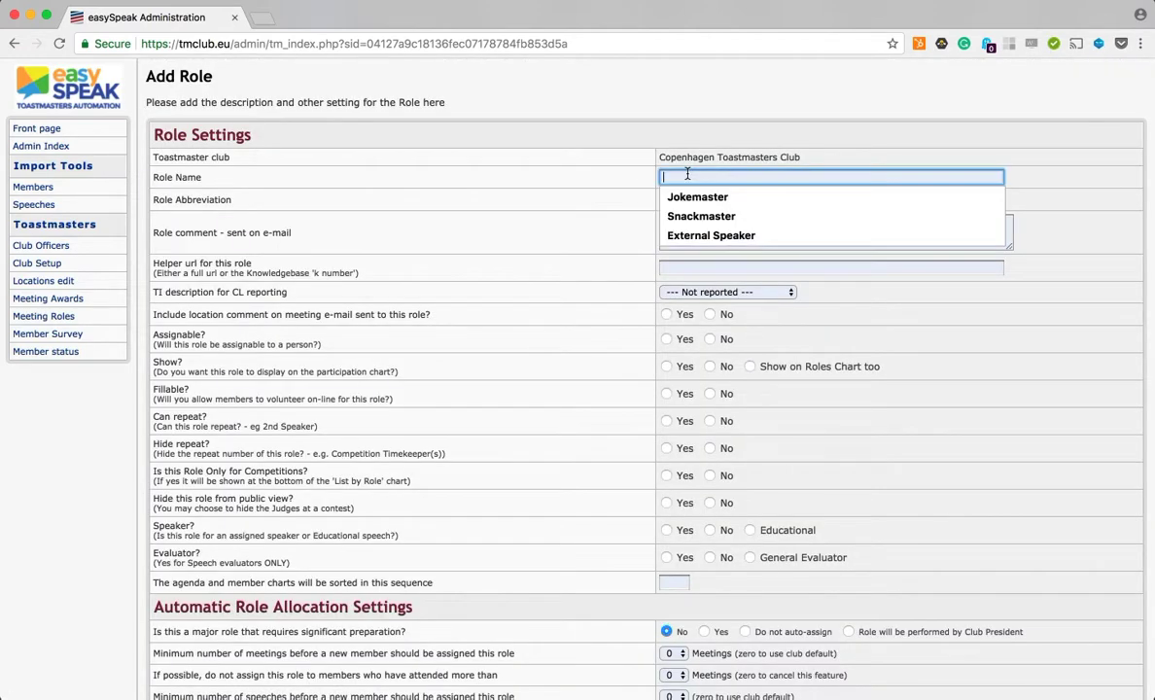
pyautogui.write('Snackmaster')
pyautogui.press('Tab')
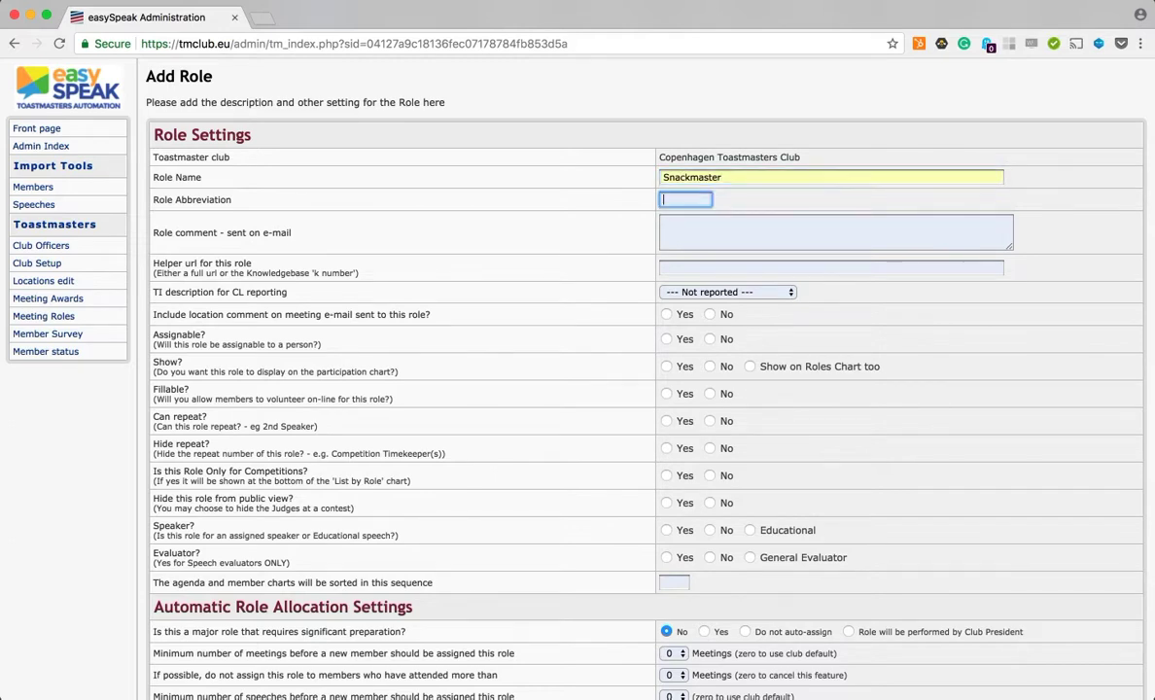
pyautogui.write('SM')
# Step: Set the Snackmaster role's location comment, assignable, show and fillable to Yes and can repeat to No
pyautogui.click(847, 338)
pyautogui.click(665, 314)
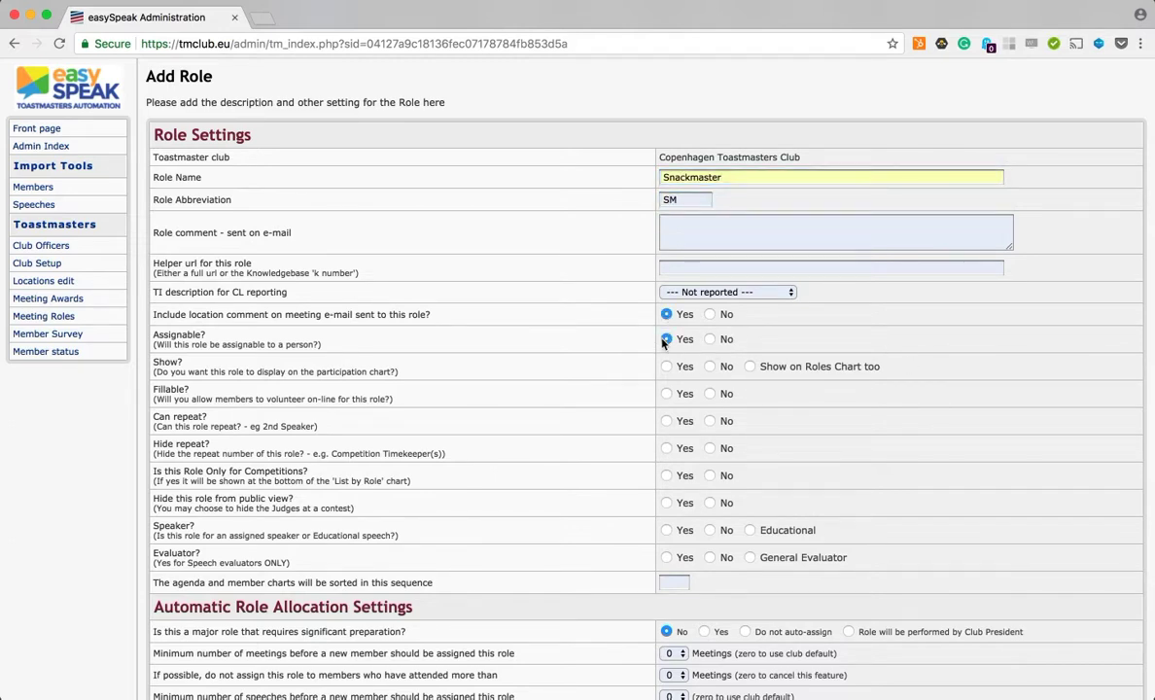
pyautogui.click(666, 367)
pyautogui.click(666, 394)
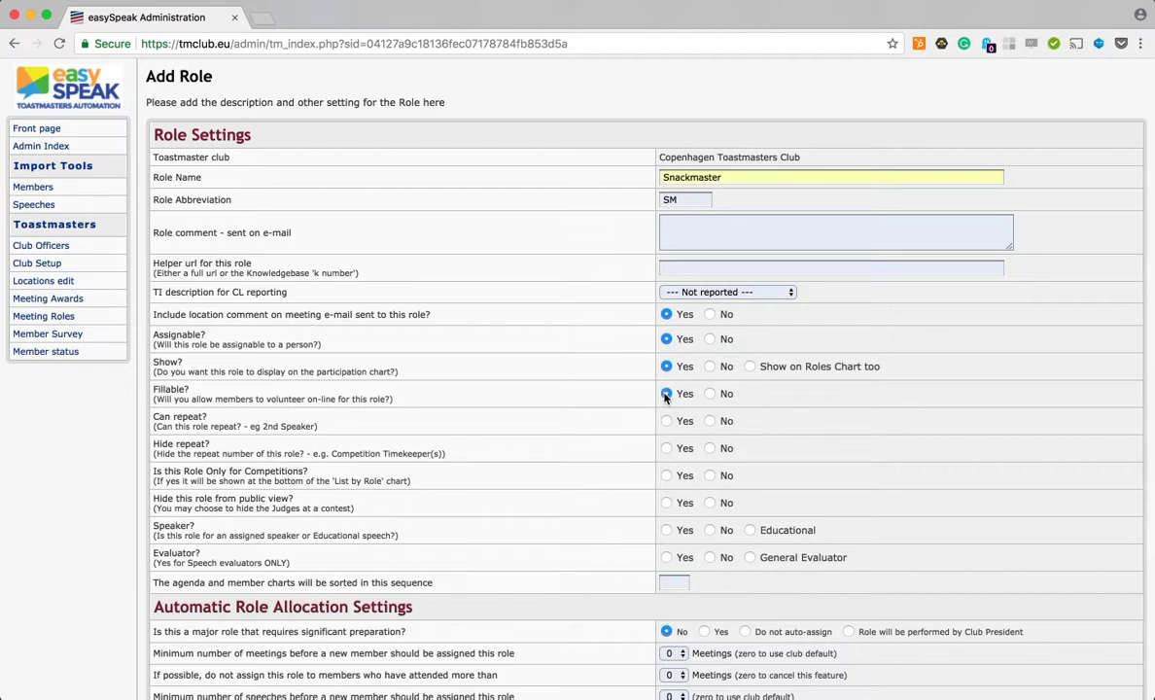
pyautogui.click(711, 421)
# Step: Set hide repeat to Yes and competition-only, hide from public and speaker to No for Snackmaster
pyautogui.click(666, 448)
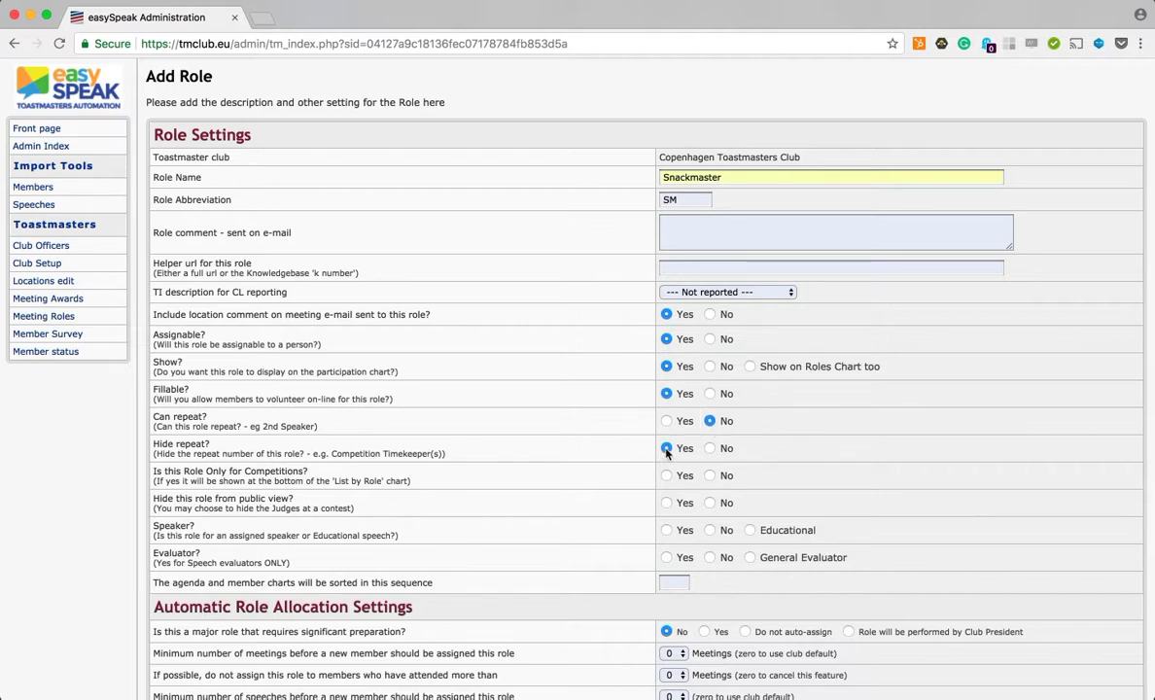
pyautogui.click(711, 475)
pyautogui.click(710, 503)
pyautogui.click(711, 530)
# Step: Set the minimum meetings before a new member is assigned to 0 and save the Snackmaster role
pyautogui.scroll(-3, 715, 564)
pyautogui.click(671, 540)
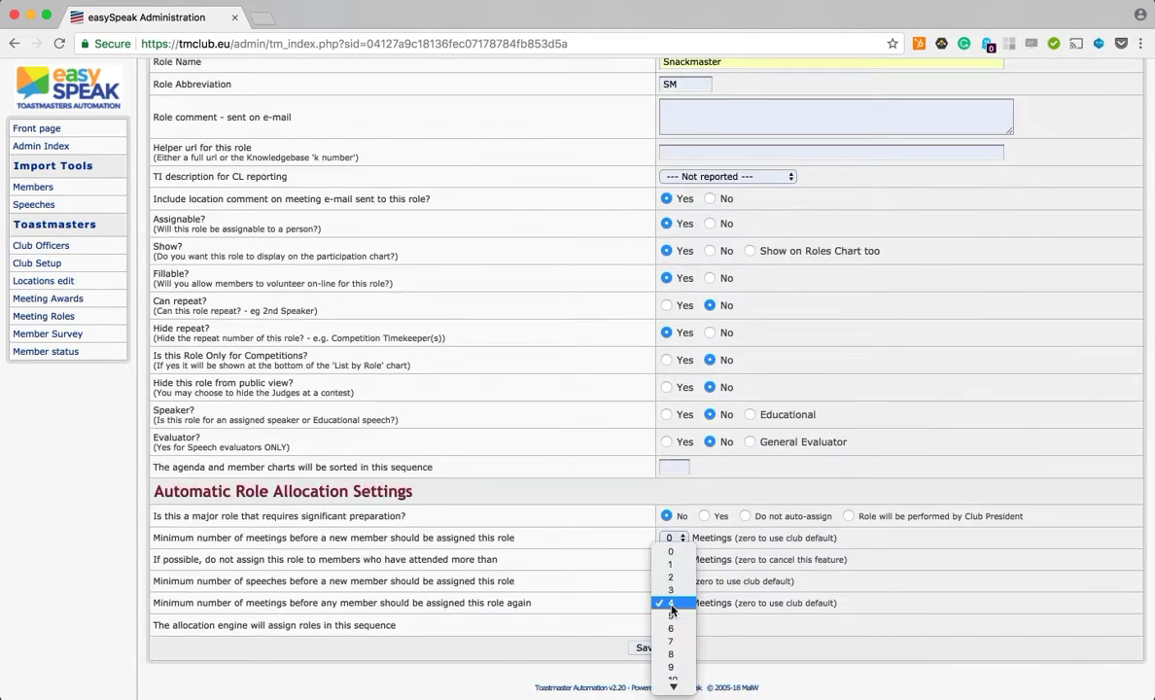
pyautogui.click(670, 551)
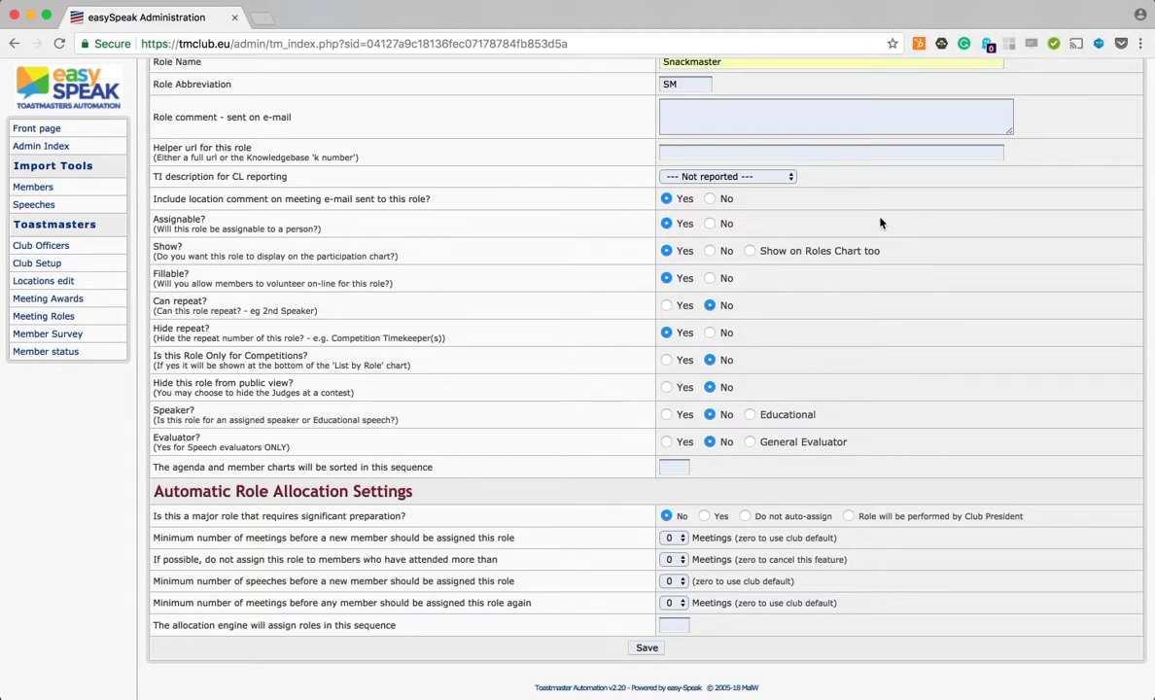
pyautogui.click(638, 648)
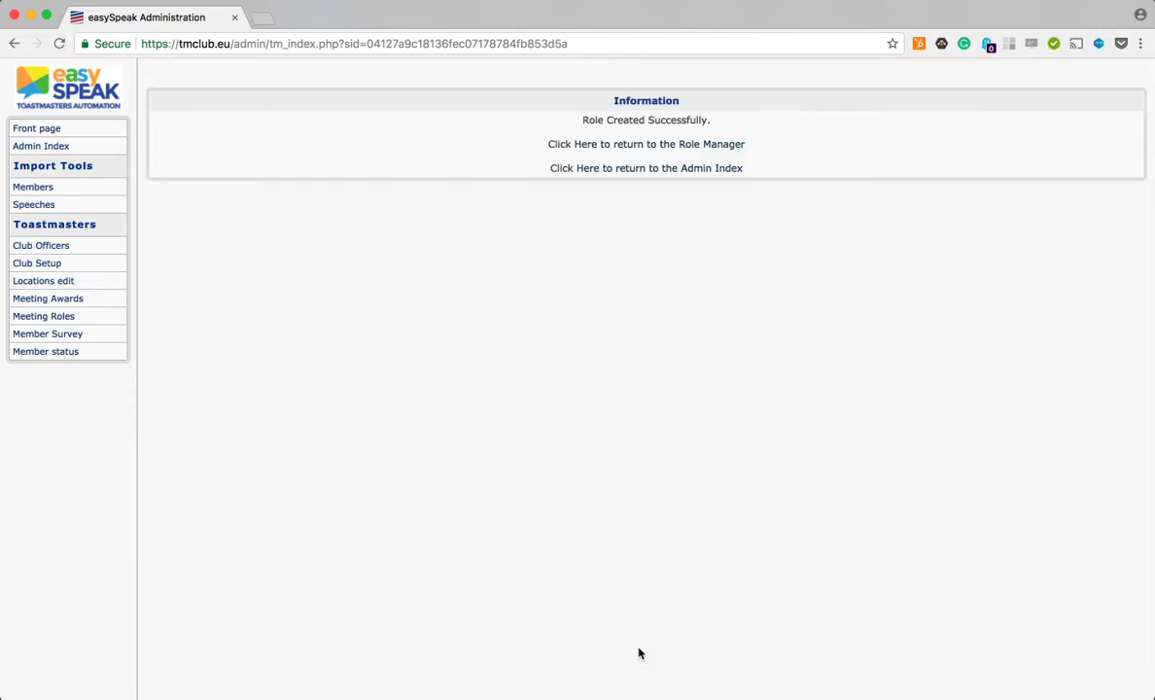
# Step: Return to the Role Manager and check the new Snackmaster role in the list
pyautogui.click(675, 145)
pyautogui.scroll(-15, 680, 366)
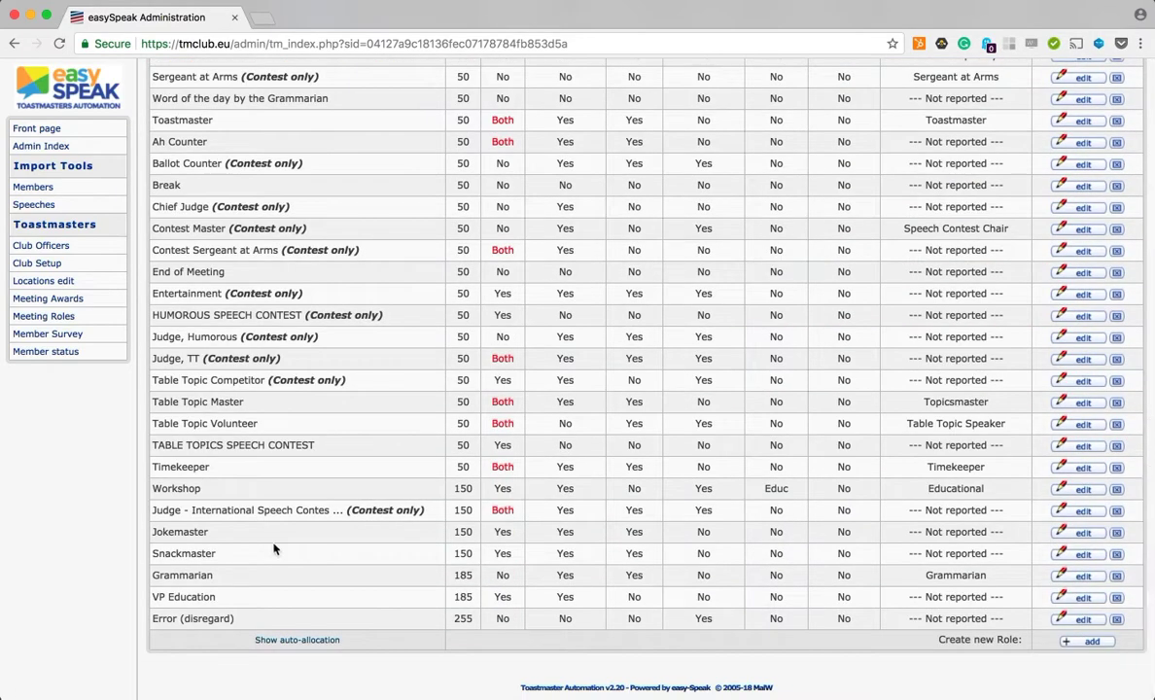
pyautogui.scroll(15, 201, 544)
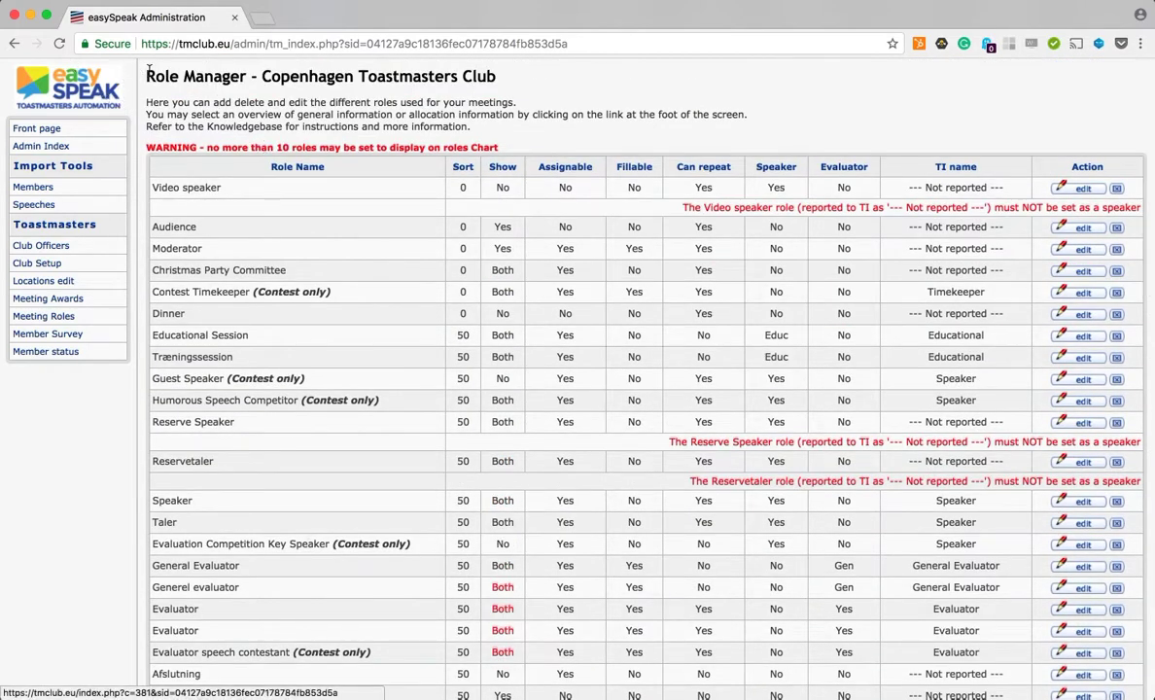
# Step: Go back to the club front page, open the Tuesday, August 21st, 2018 meeting and open the Meetings menu
pyautogui.click(44, 131)
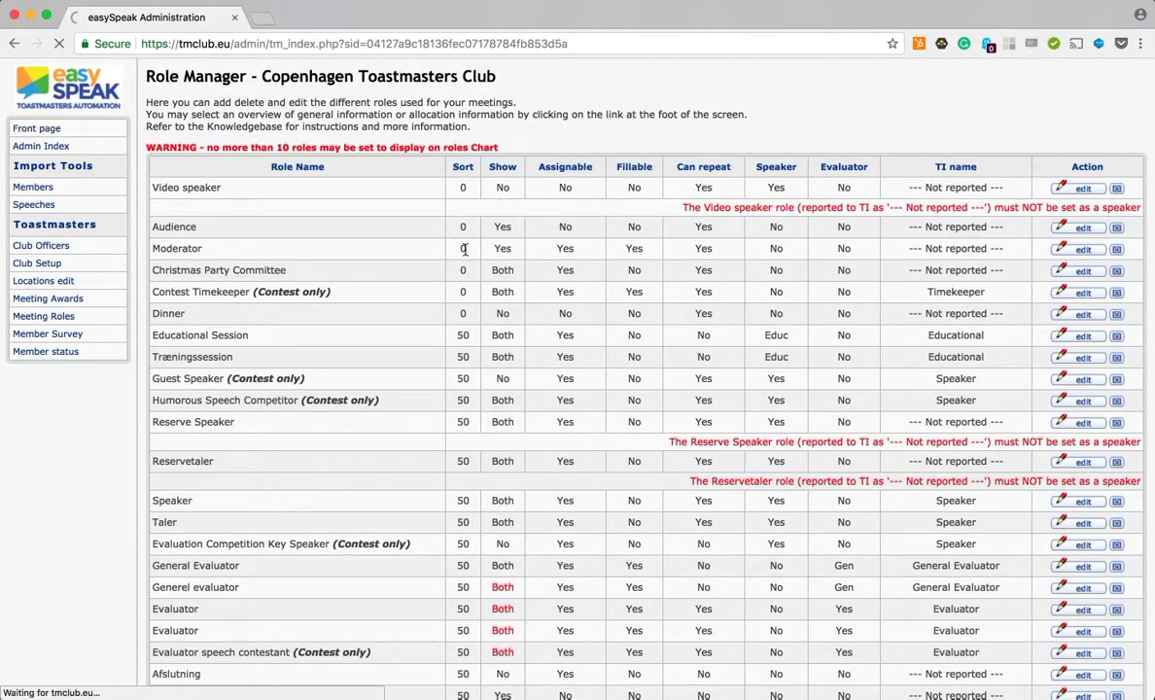
pyautogui.scroll(-2, 571, 456)
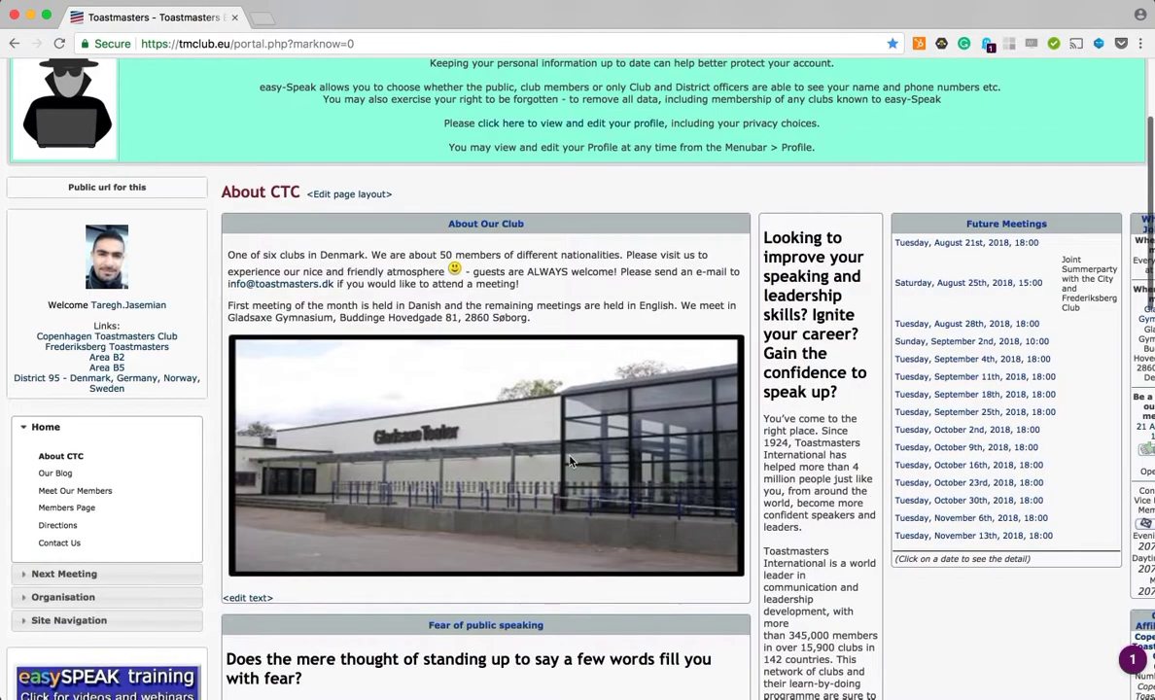
pyautogui.scroll(2, 569, 456)
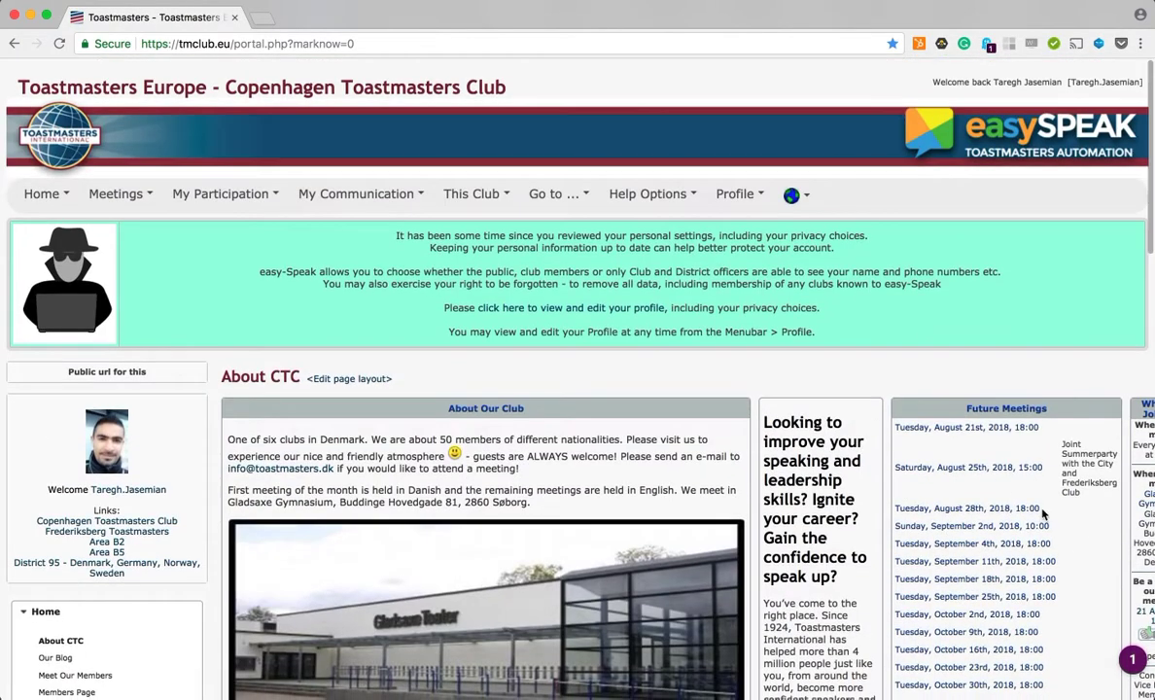
pyautogui.click(1016, 434)
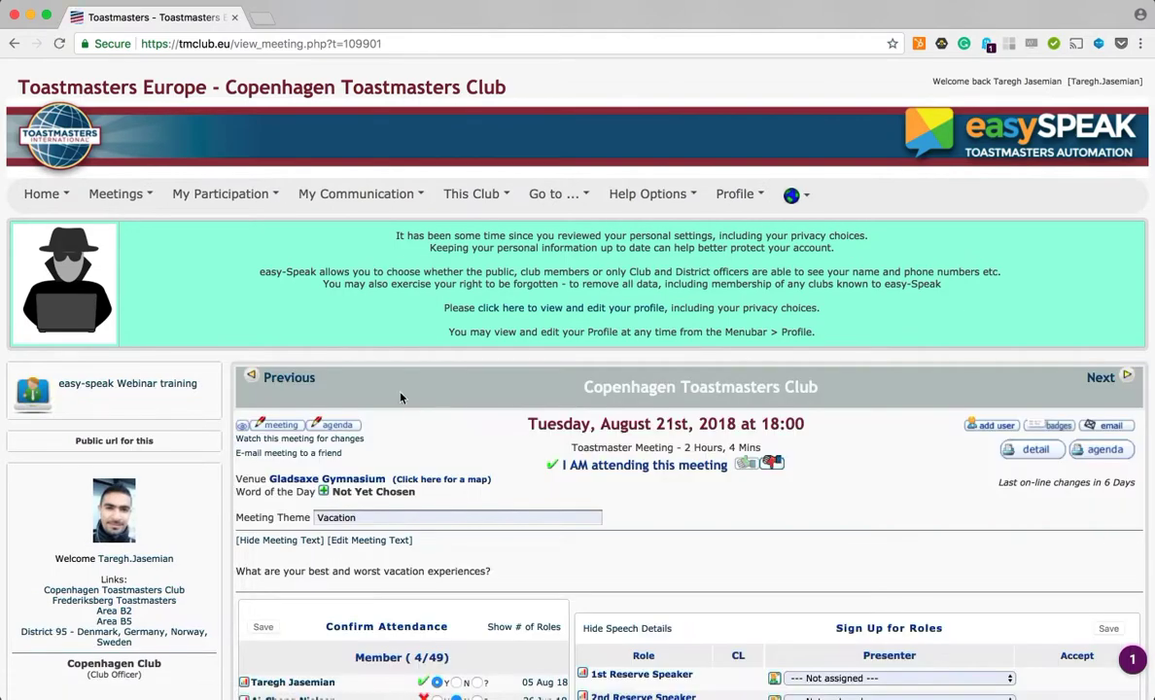
pyautogui.click(126, 196)
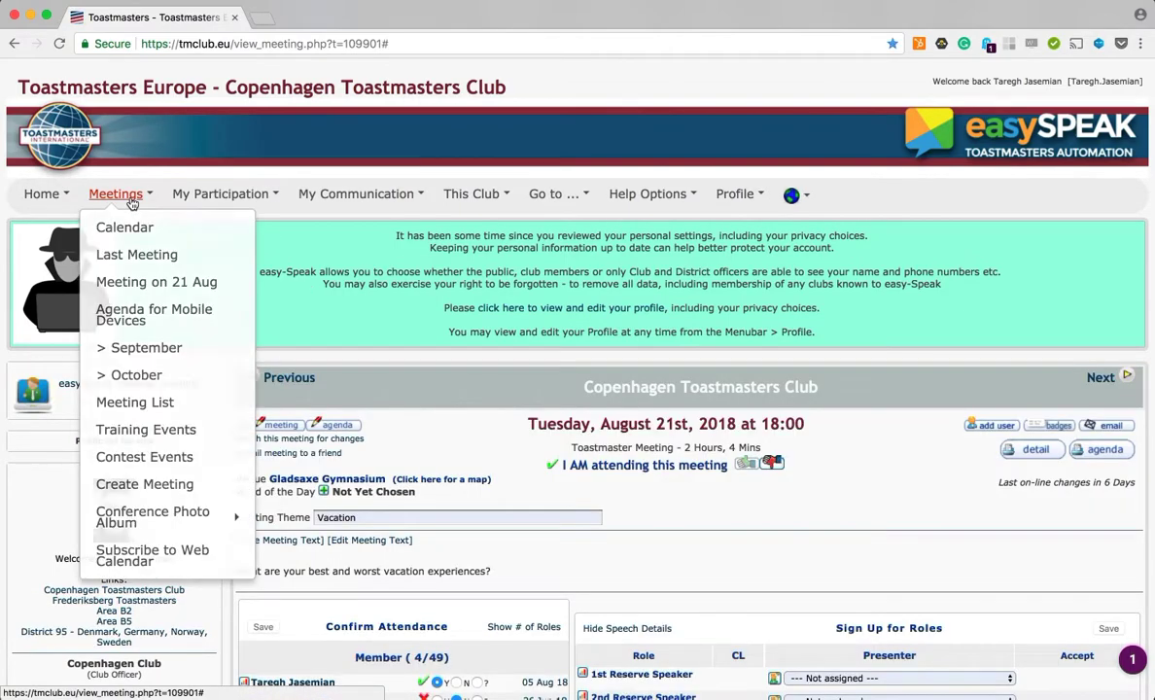
# Step: Open the meeting on 21 Aug and open its agenda for editing
pyautogui.click(140, 280)
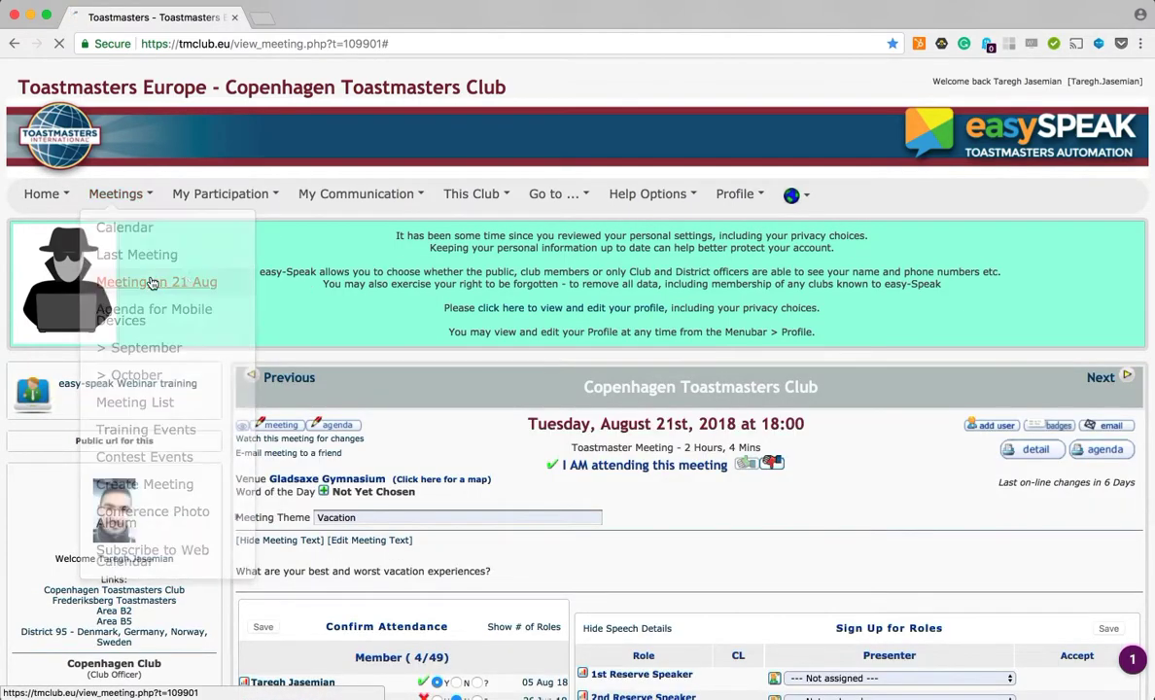
pyautogui.scroll(-7, 665, 530)
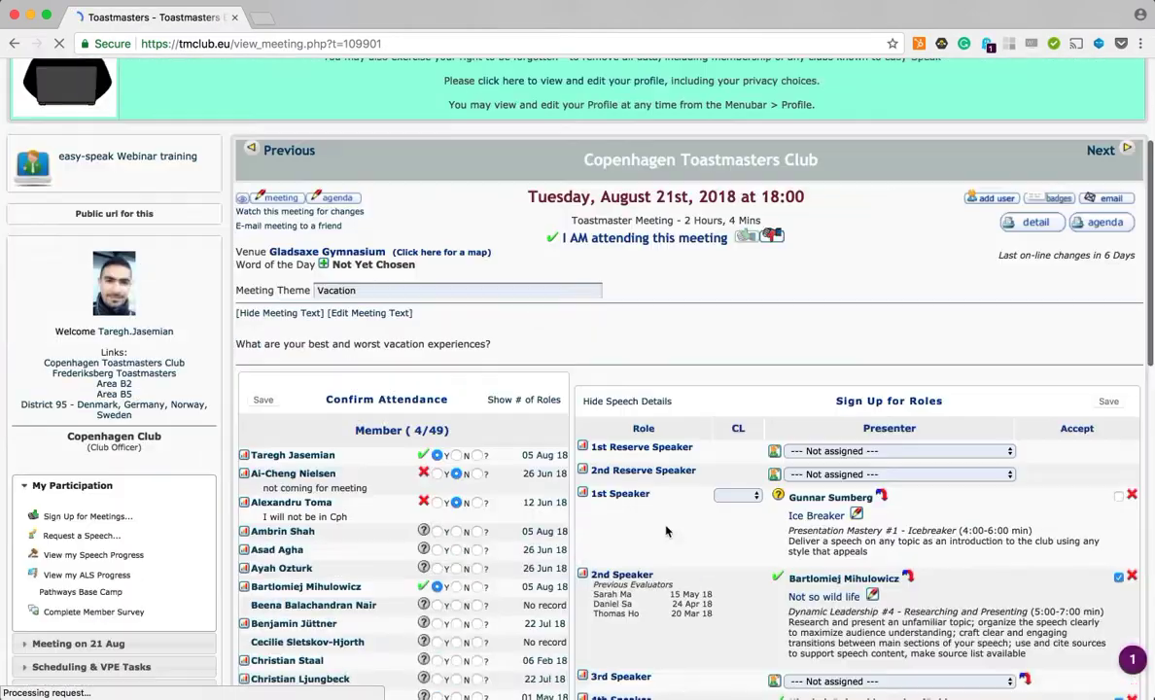
pyautogui.scroll(-5, 666, 530)
pyautogui.scroll(15, 666, 530)
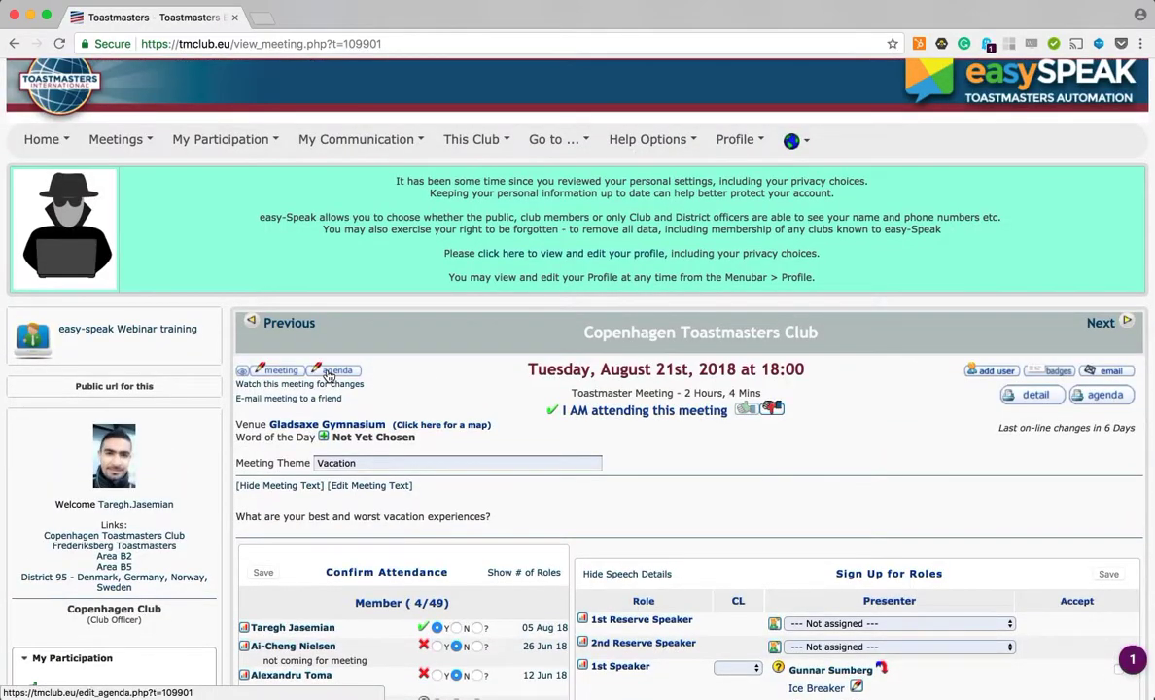
pyautogui.click(331, 373)
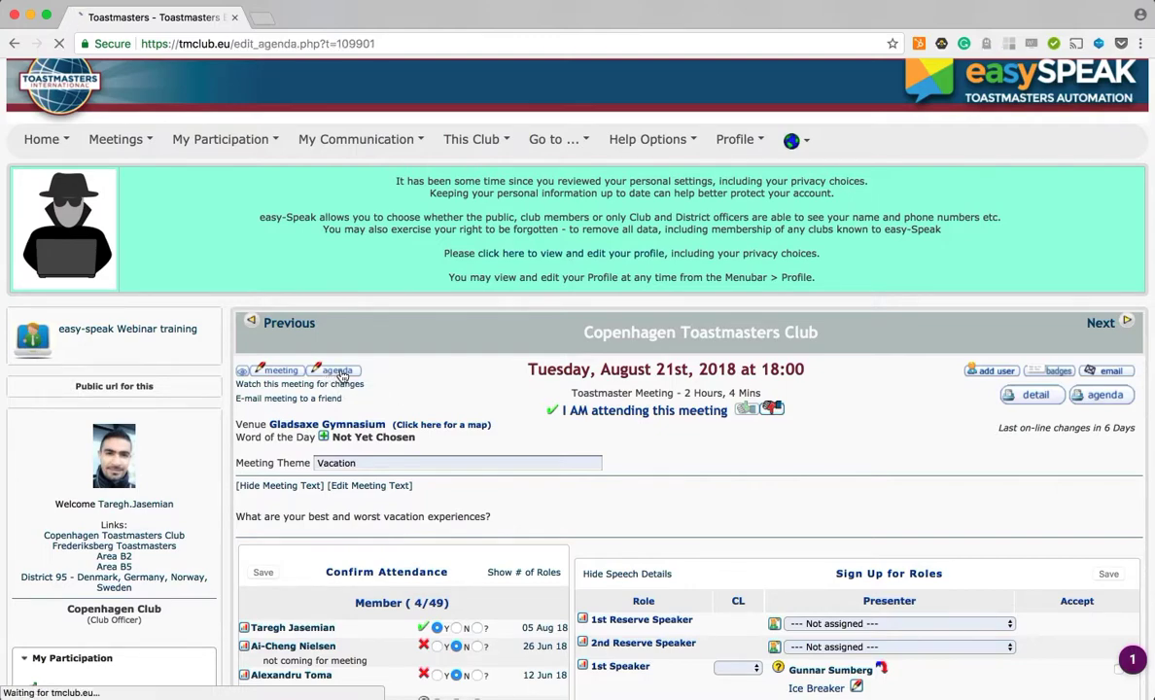
# Step: Insert a new agenda item at the top of the agenda with the event Joke of the day
pyautogui.scroll(-2, 588, 430)
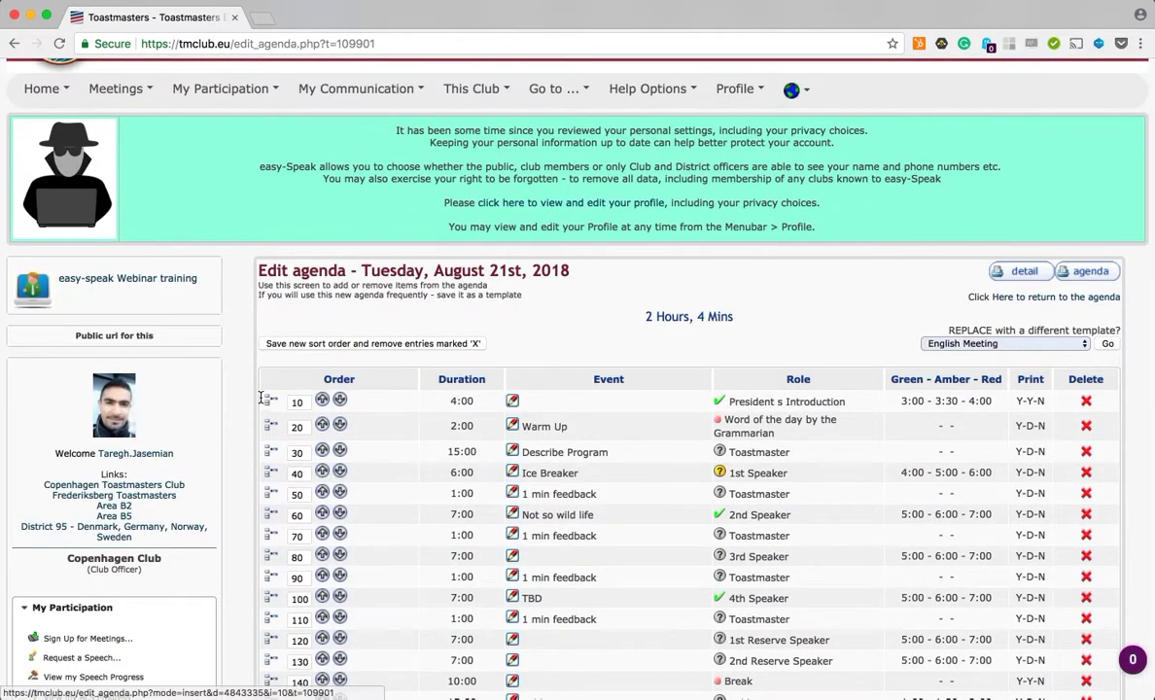
pyautogui.scroll(-3, 416, 592)
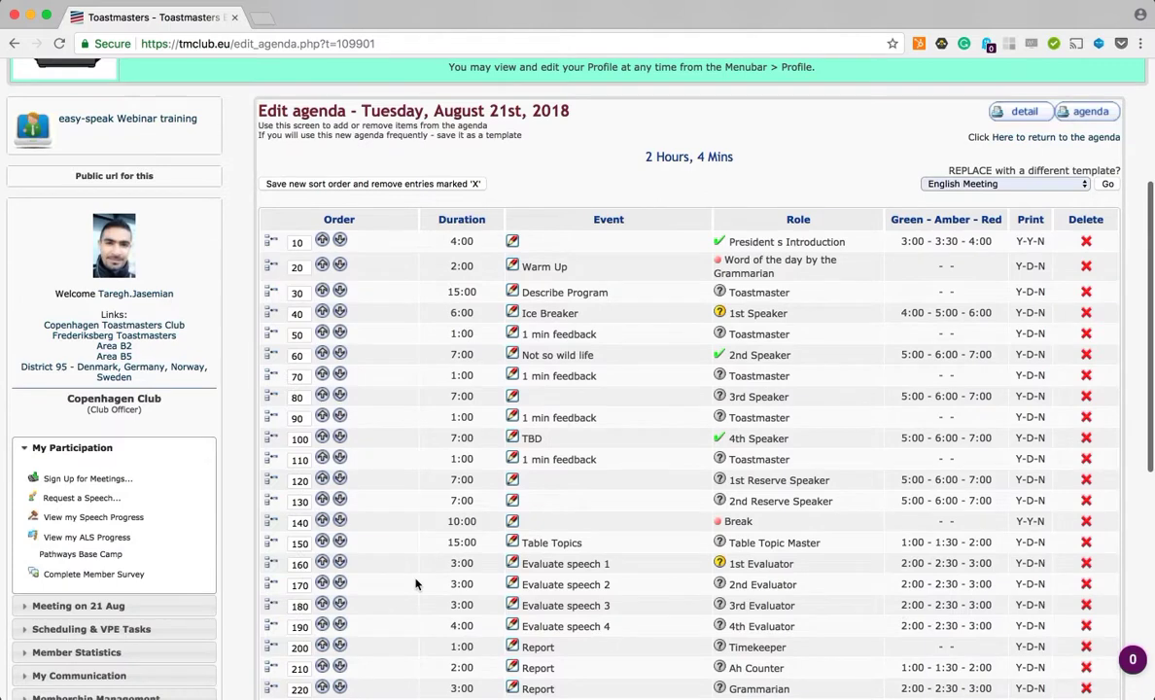
pyautogui.scroll(-4, 415, 583)
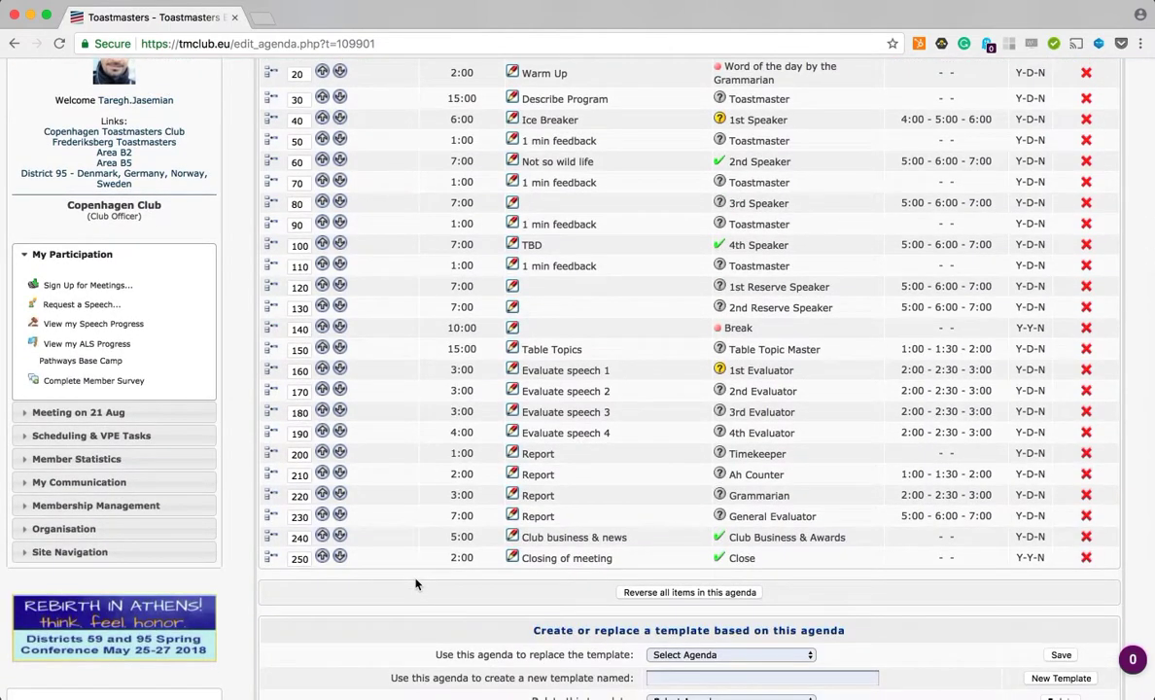
pyautogui.scroll(4, 415, 583)
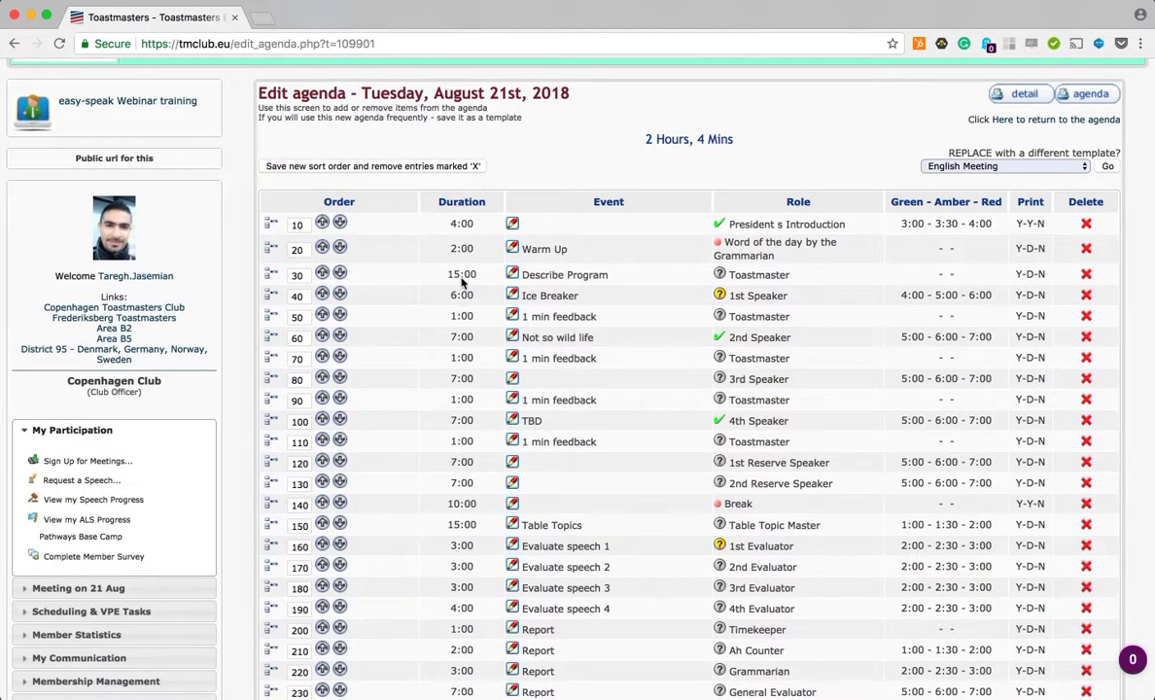
pyautogui.click(269, 229)
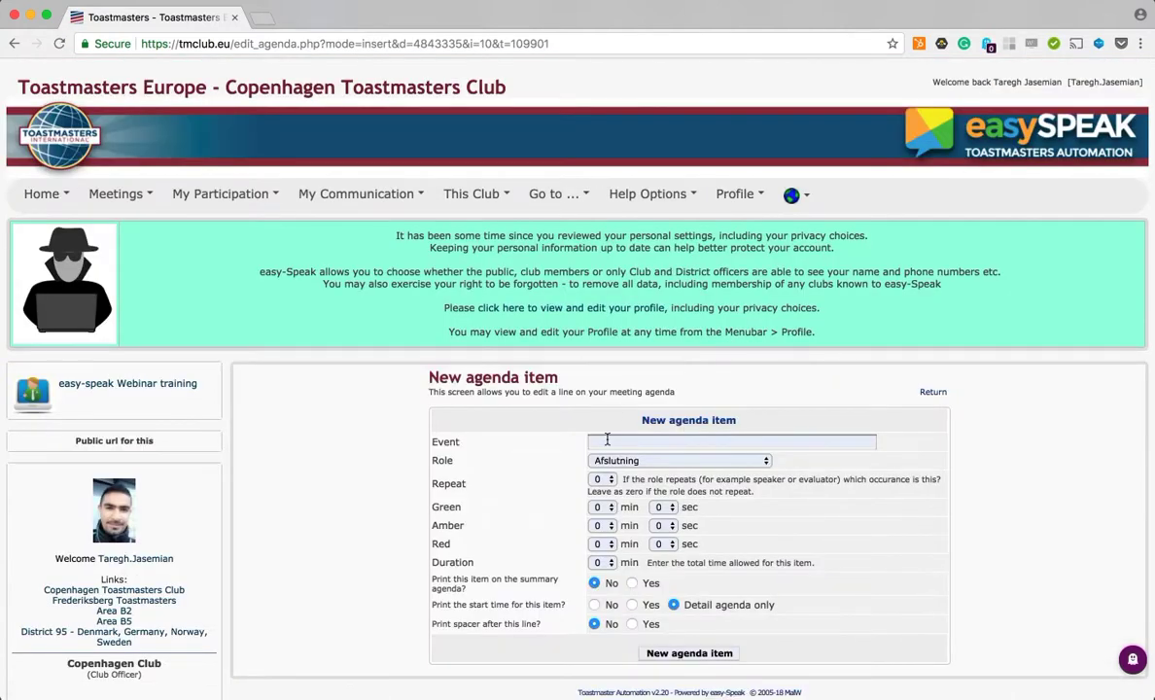
pyautogui.click(607, 442)
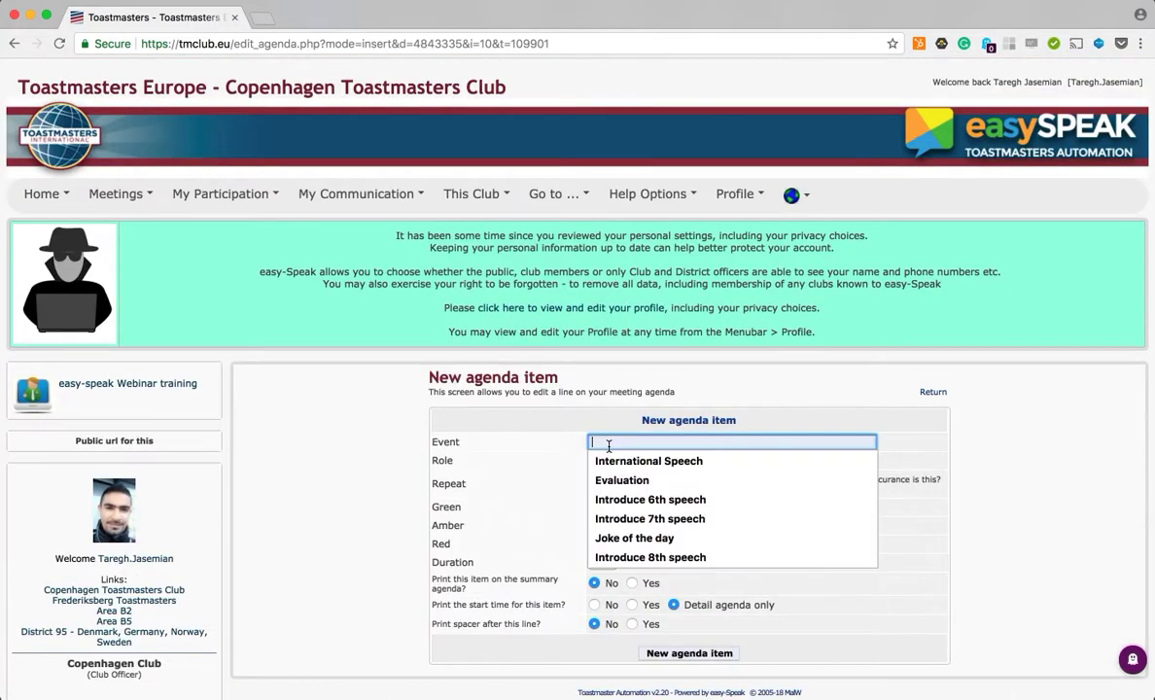
pyautogui.write('Jok')
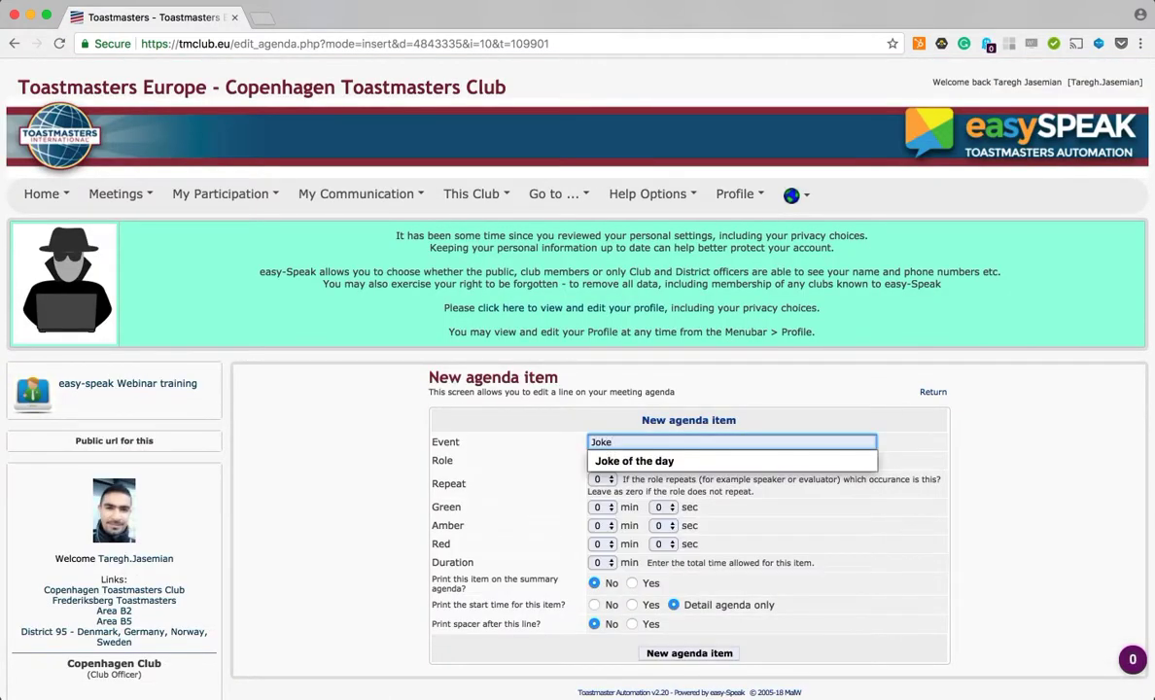
pyautogui.write('e')
pyautogui.press('Down')
pyautogui.press('Return')
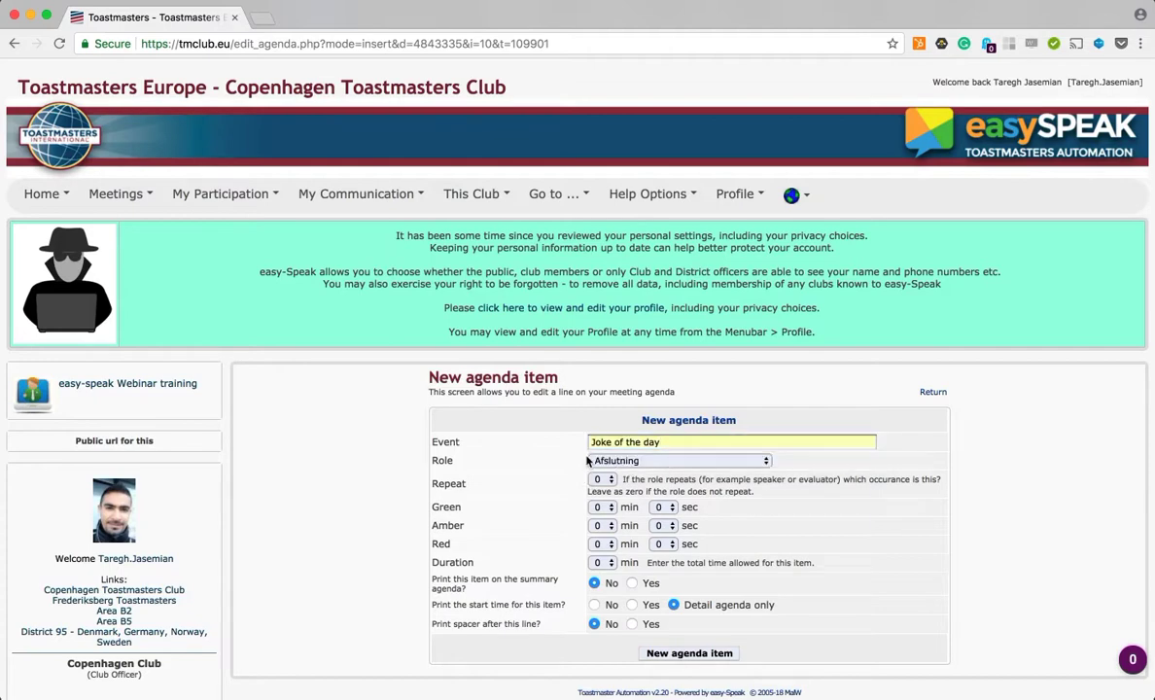
# Step: Assign the Jokemaster role to the new agenda item
pyautogui.click(589, 461)
pyautogui.press('j')
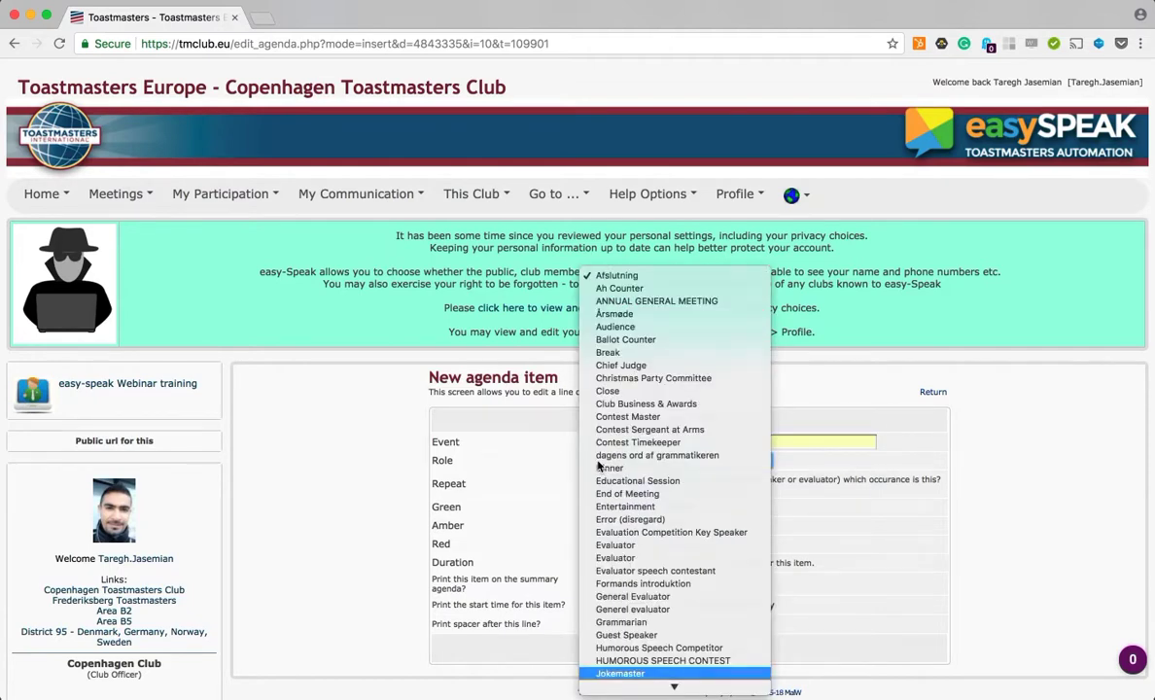
pyautogui.press('Return')
pyautogui.click(604, 463)
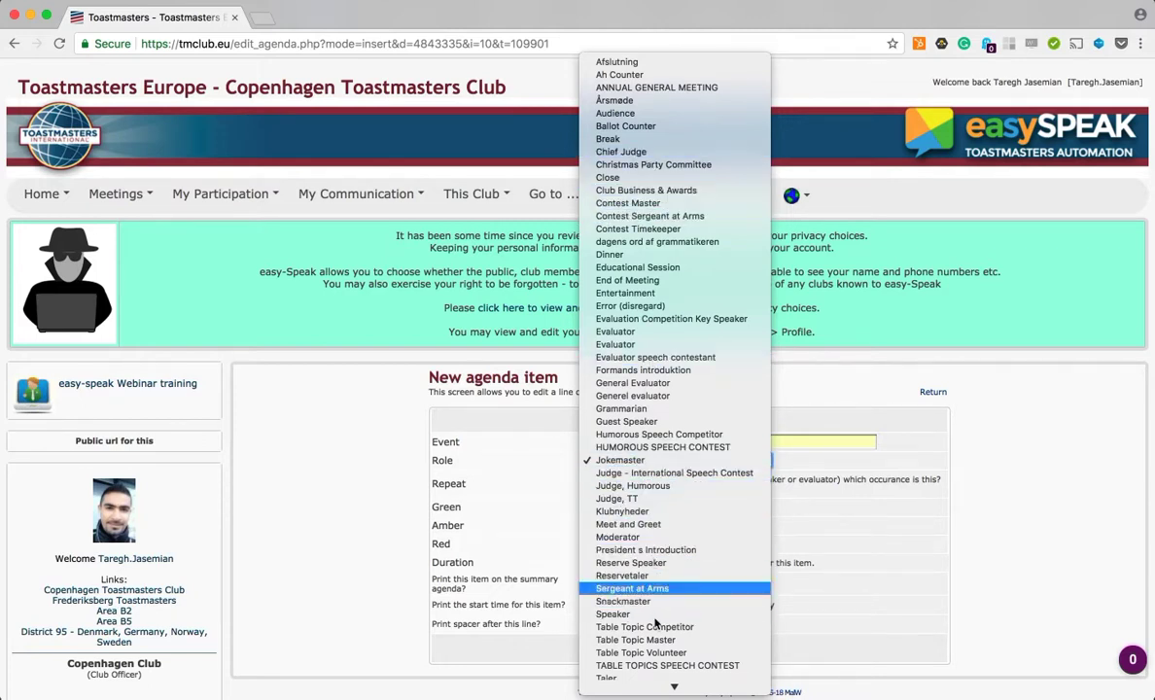
pyautogui.click(541, 513)
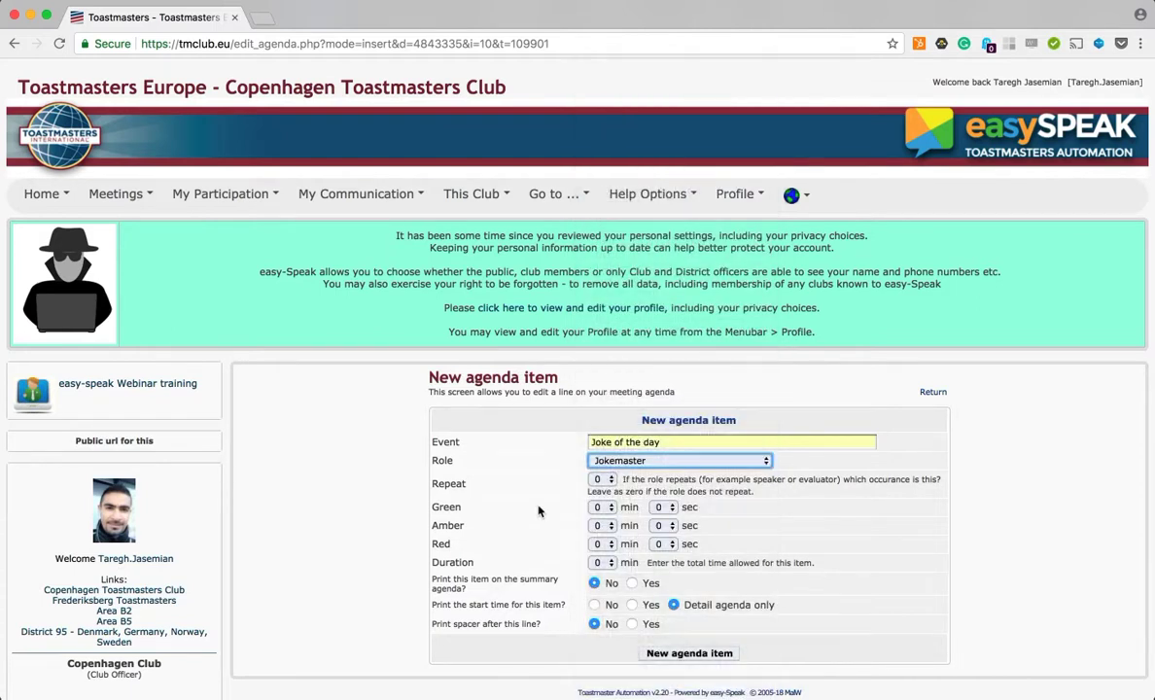
# Step: Set the duration to 2 min, print the item and its start time on the summary agenda, and add the item
pyautogui.click(602, 562)
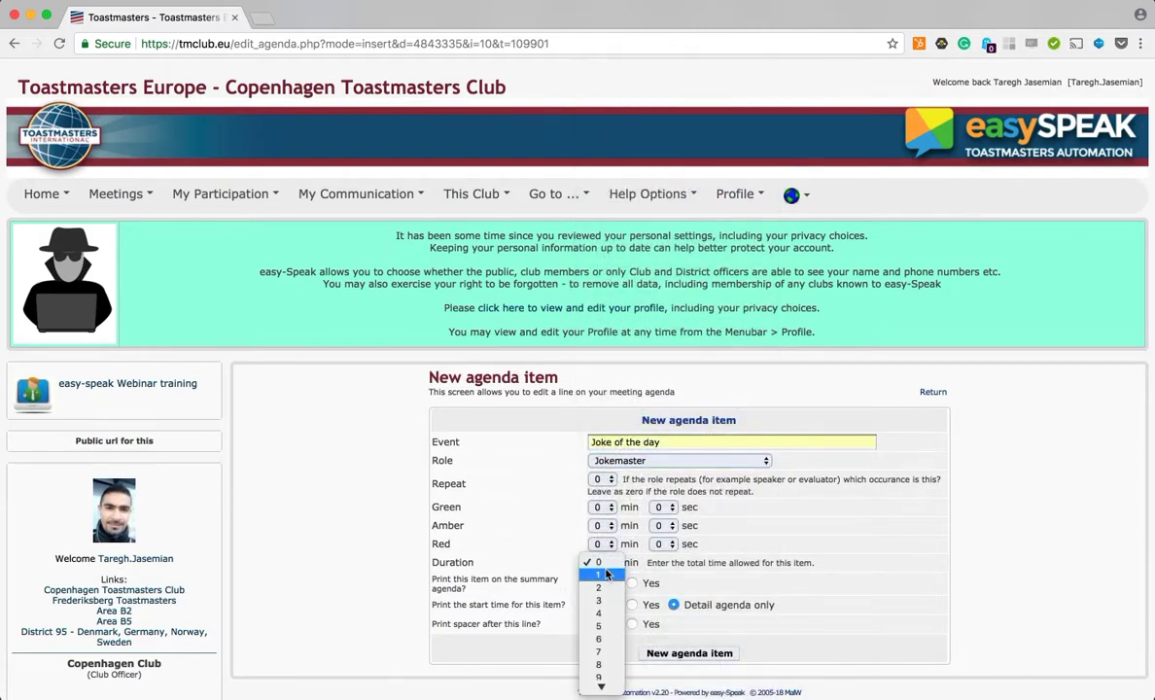
pyautogui.click(607, 587)
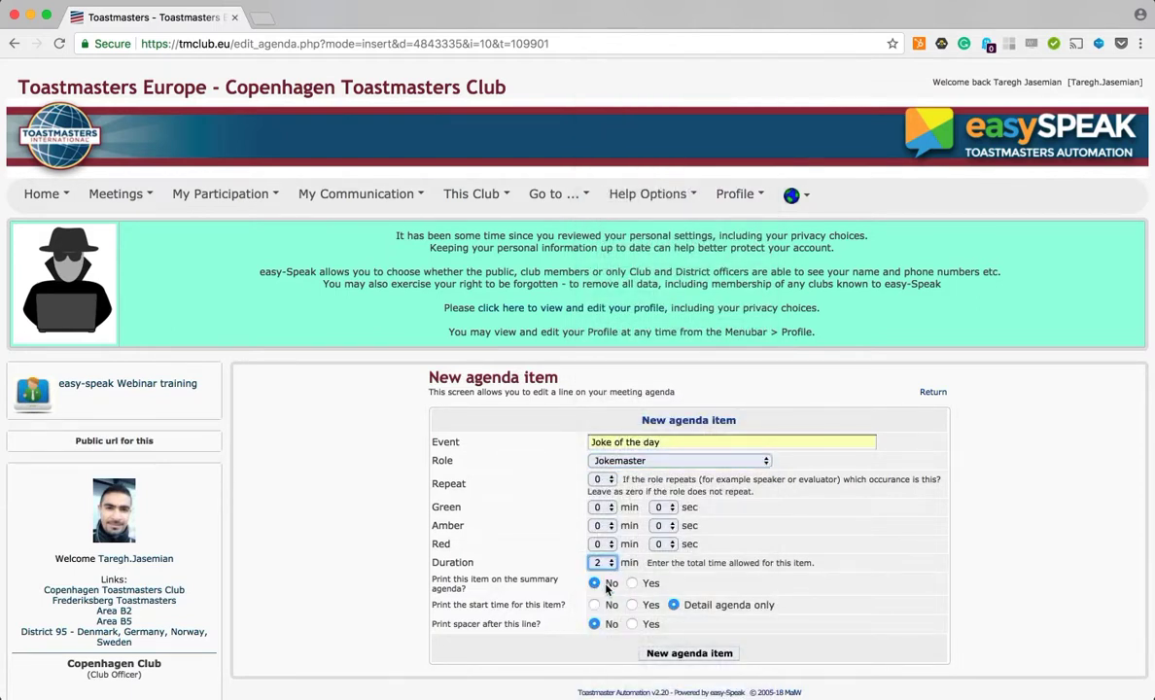
pyautogui.click(632, 583)
pyautogui.click(632, 603)
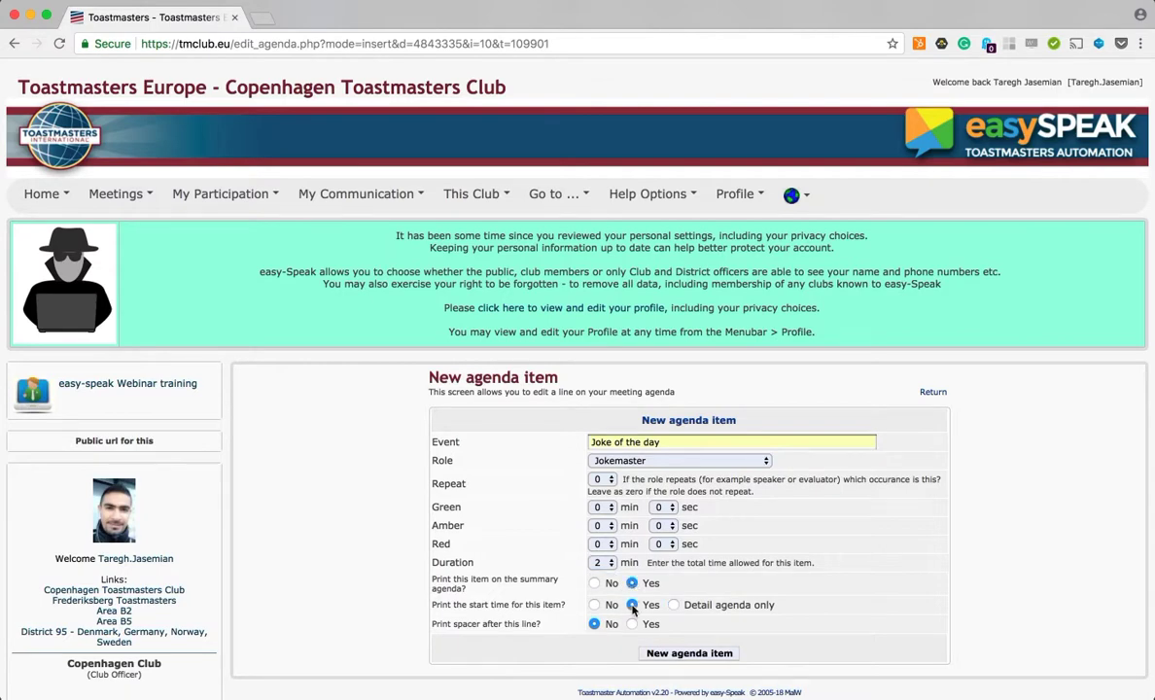
pyautogui.click(666, 655)
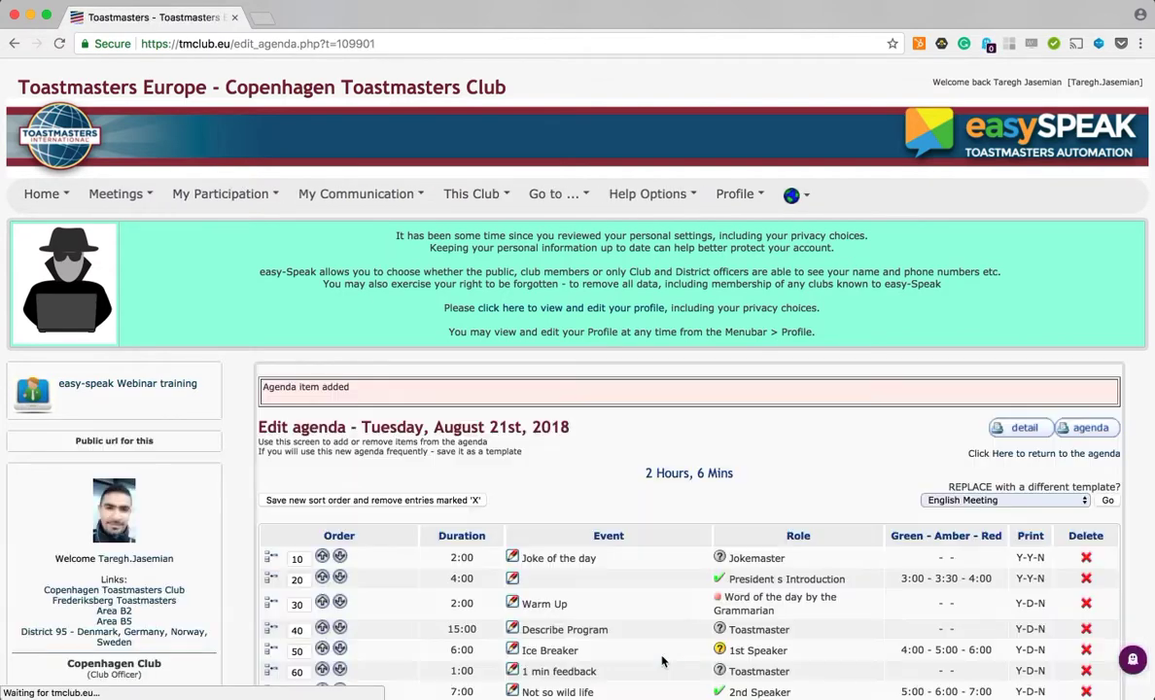
# Step: Review the updated agenda with the new Joke of the day line
pyautogui.scroll(-10, 661, 661)
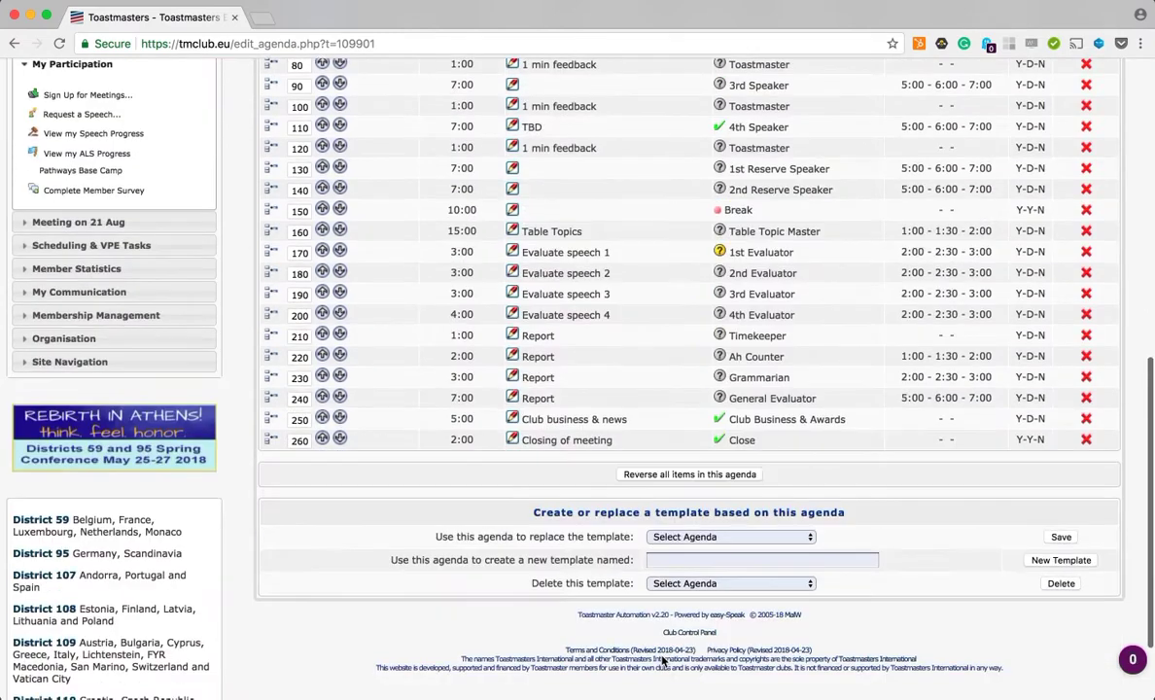
pyautogui.scroll(10, 661, 583)
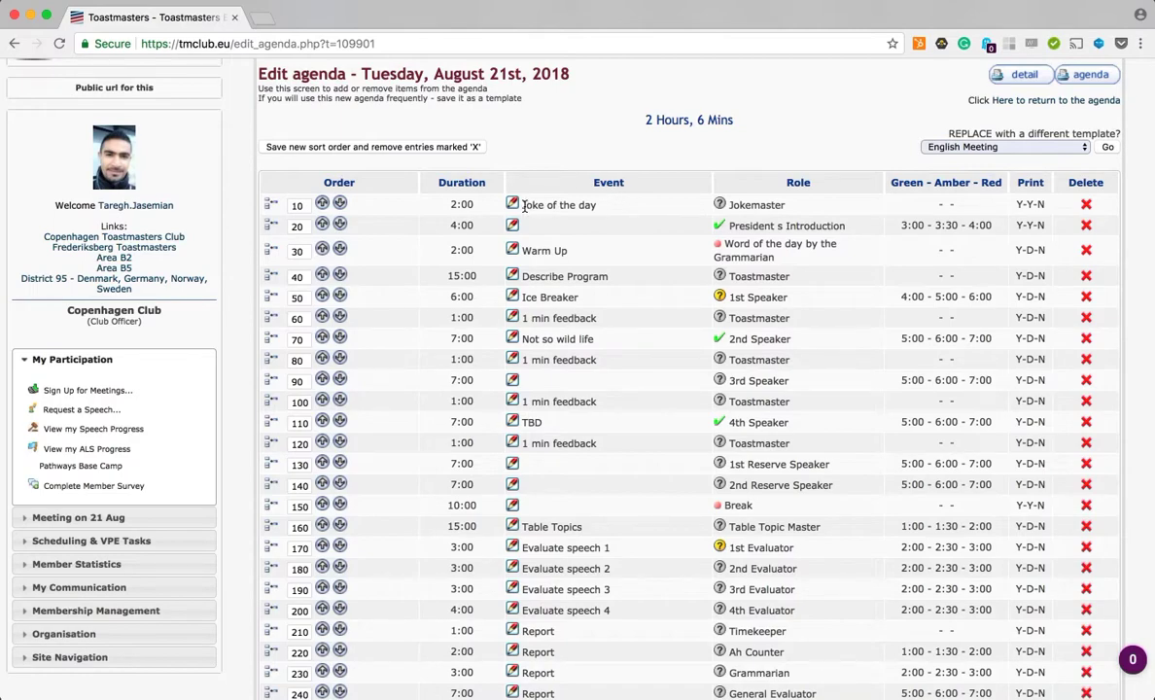
pyautogui.moveTo(525, 205); pyautogui.dragTo(596, 204)
pyautogui.click(596, 204)
pyautogui.scroll(-8, 912, 372)
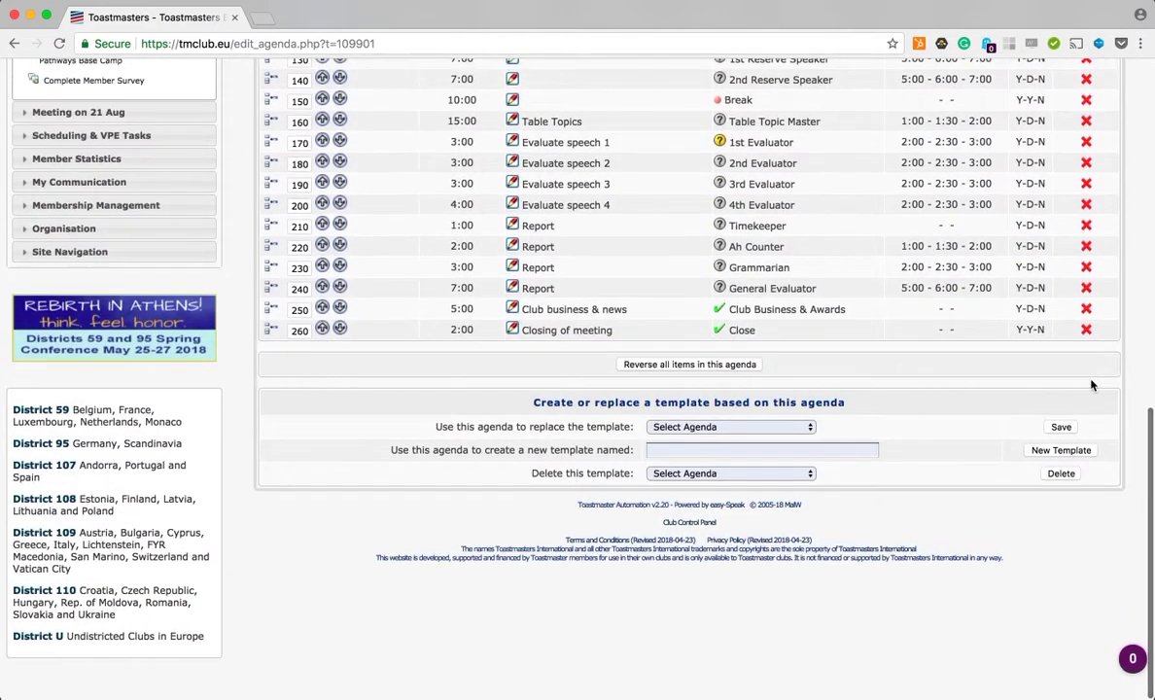
pyautogui.scroll(8, 588, 275)
pyautogui.scroll(-4, 429, 489)
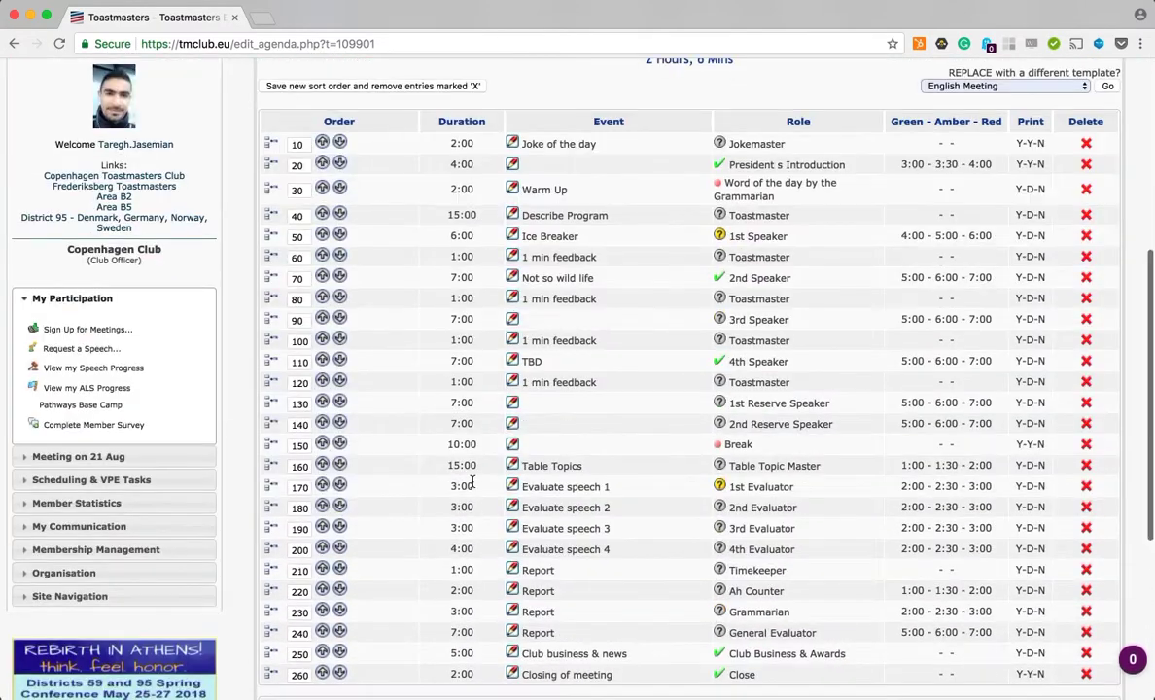
# Step: Insert a new agenda item after the Break with the event Snacks
pyautogui.click(269, 471)
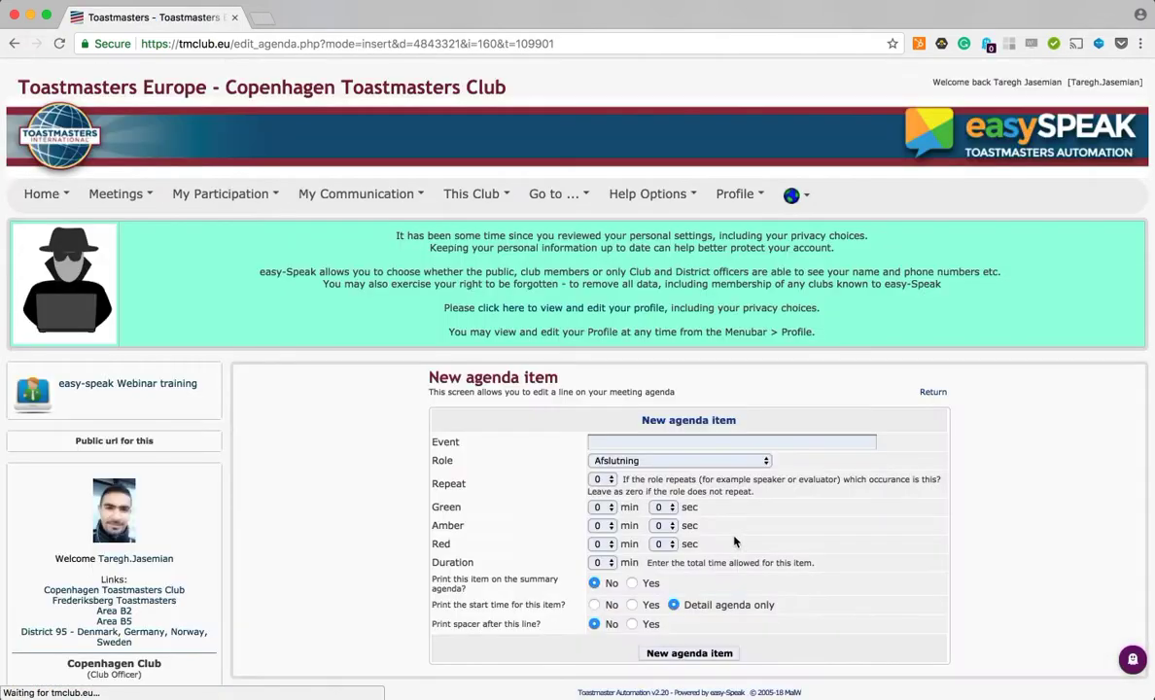
pyautogui.click(647, 441)
pyautogui.write('S')
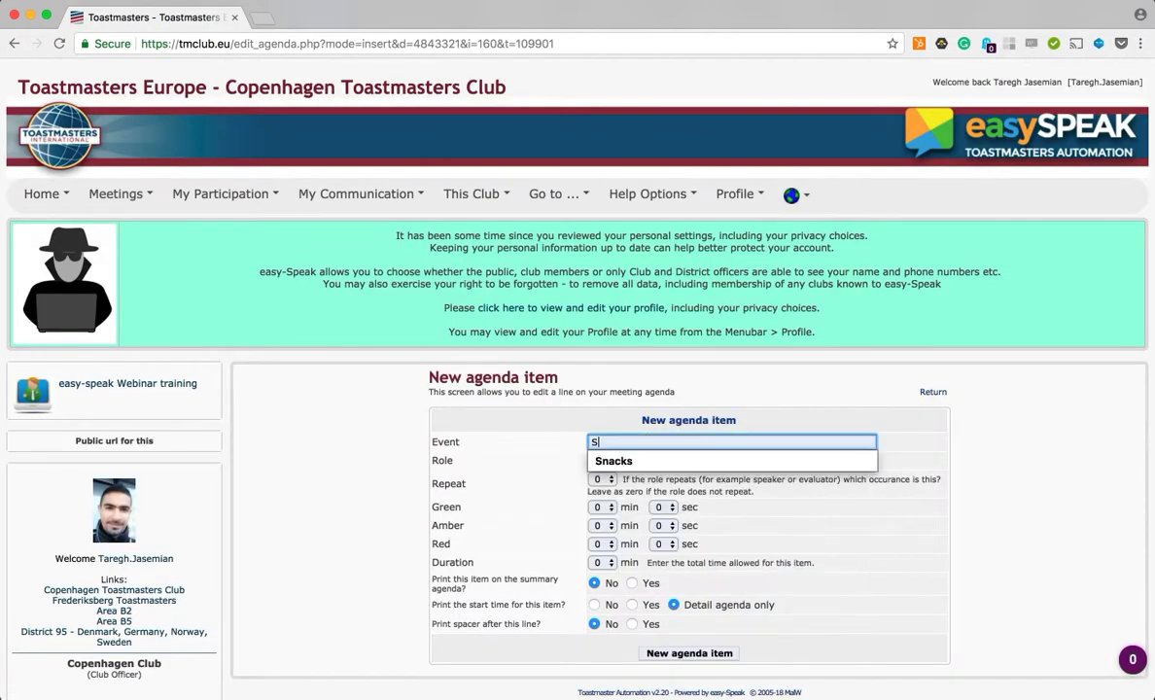
pyautogui.write('na')
pyautogui.press('Down')
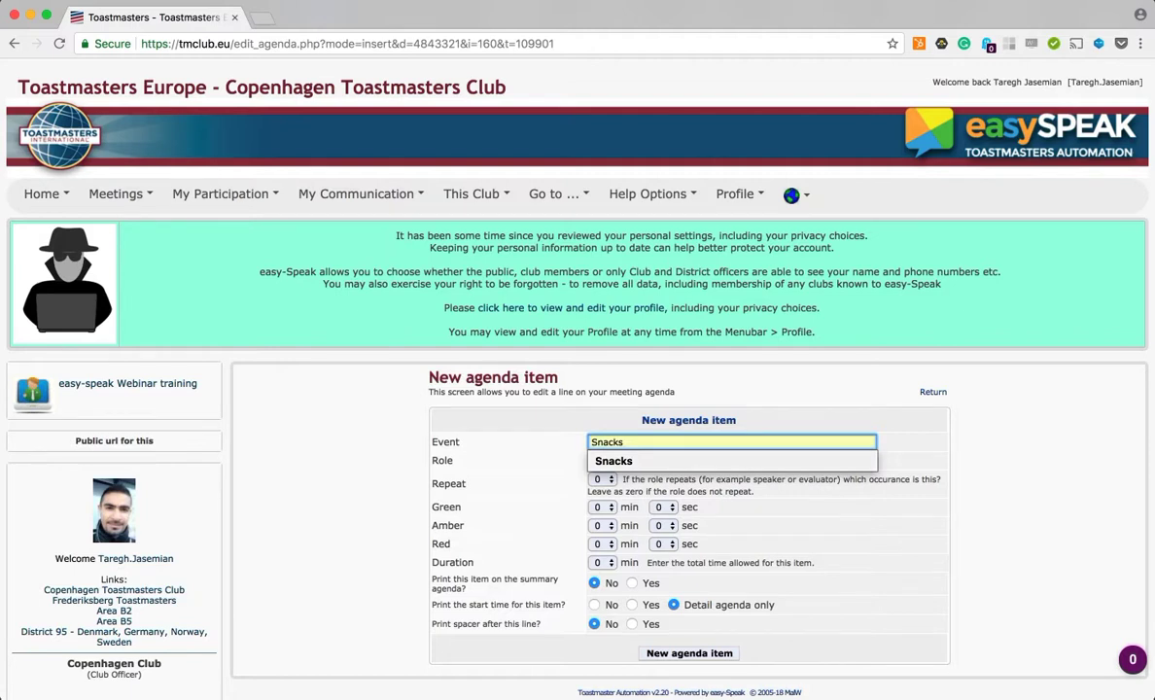
pyautogui.press('Return')
# Step: Assign the Snackmaster role to the Snacks agenda item
pyautogui.click(620, 465)
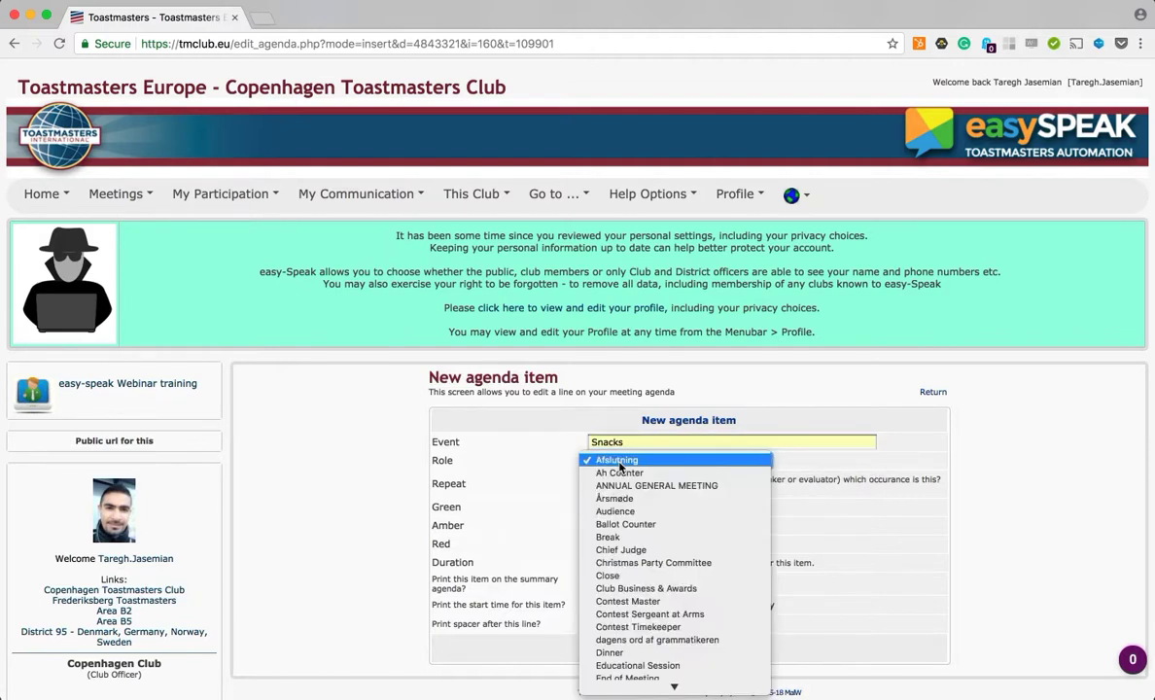
pyautogui.press('s')
pyautogui.press('p')
pyautogui.press('Down')
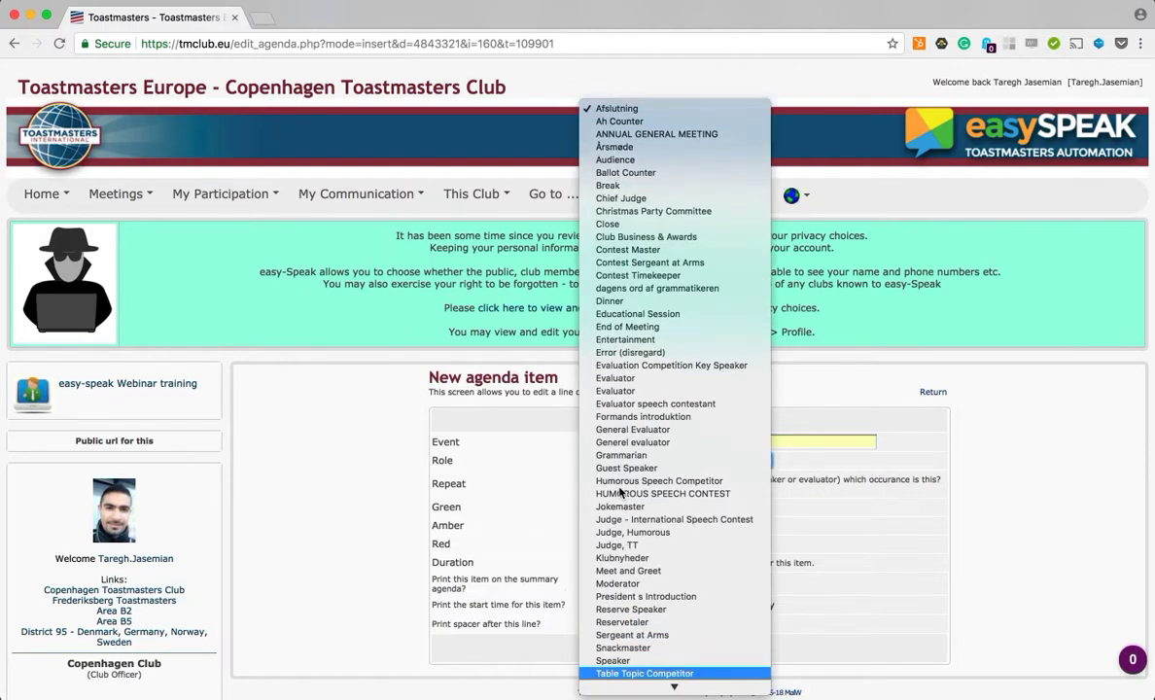
pyautogui.press('Up')
pyautogui.press('Up')
pyautogui.press('Return')
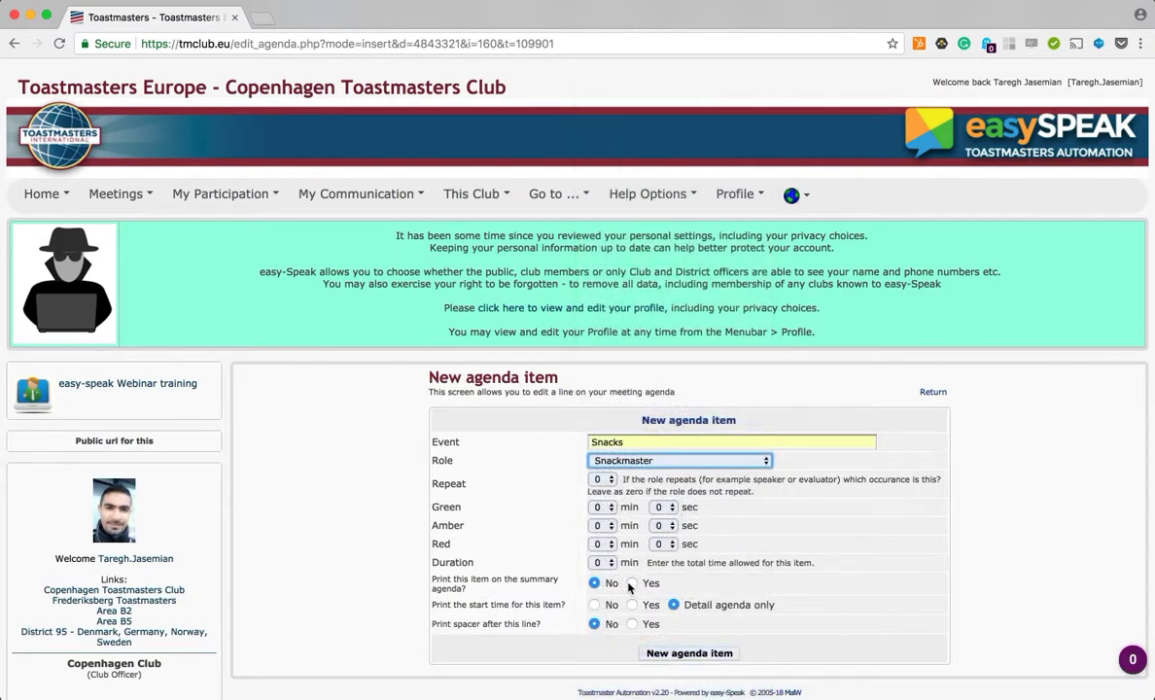
# Step: Print the Snacks item and its start time on the summary agenda, and add the item
pyautogui.click(632, 584)
pyautogui.click(632, 606)
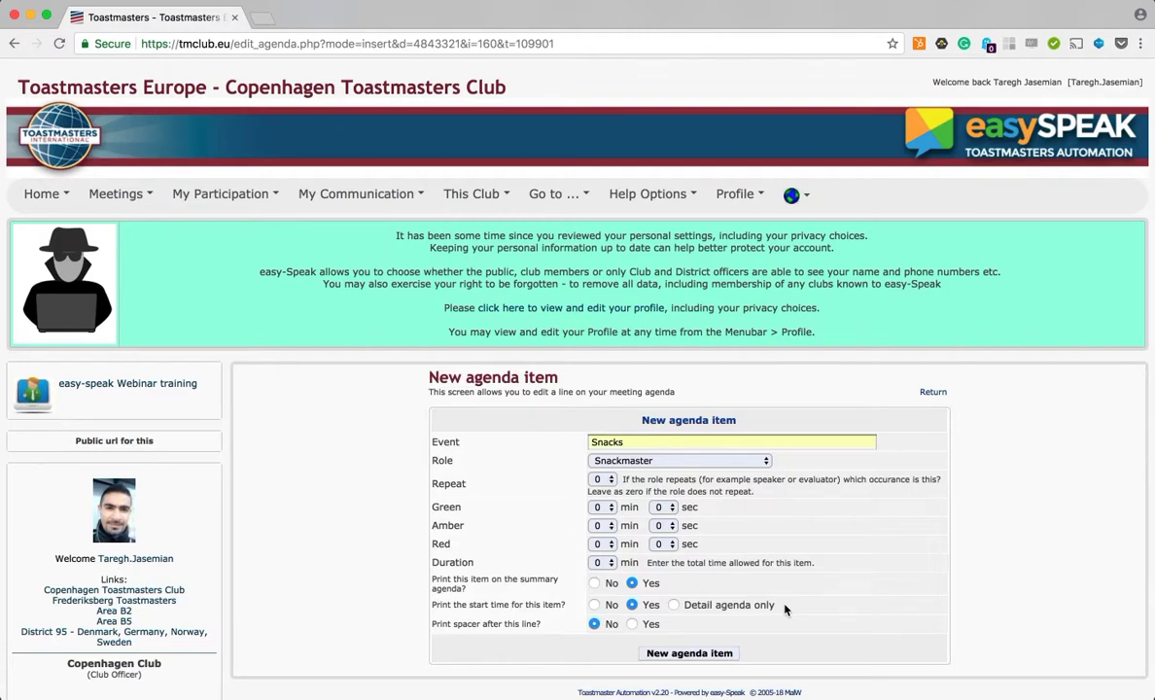
pyautogui.scroll(-2, 783, 621)
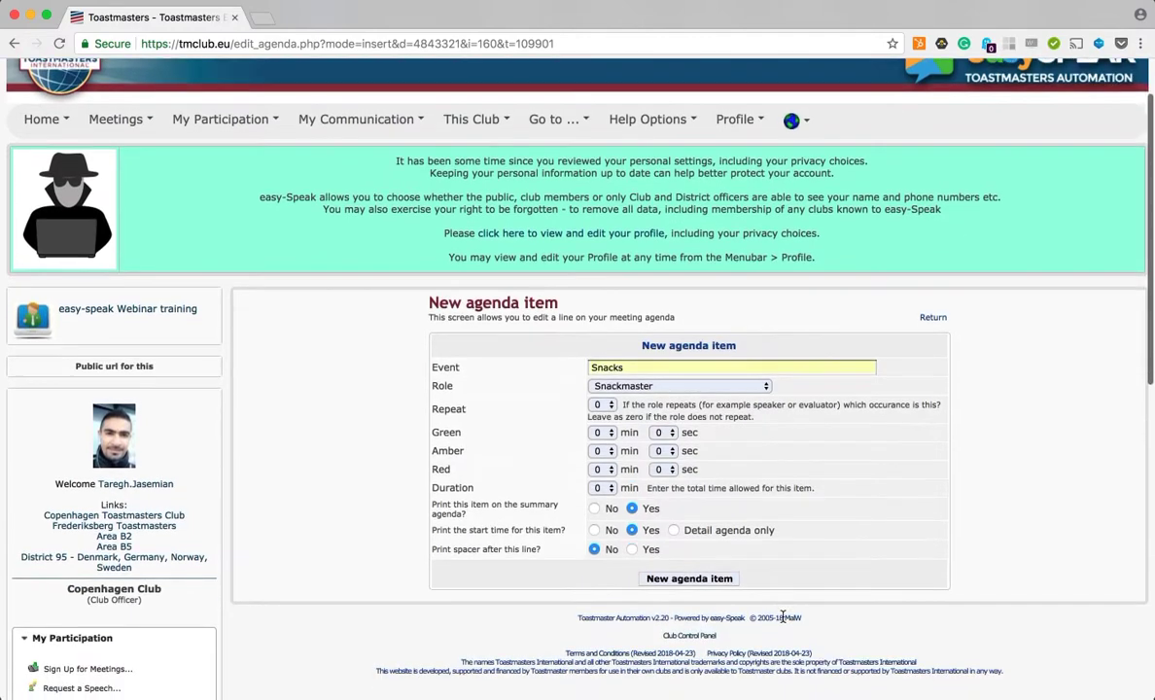
pyautogui.click(692, 578)
# Step: Check the Snackmaster and Jokemaster roles in the updated agenda
pyautogui.scroll(-10, 694, 580)
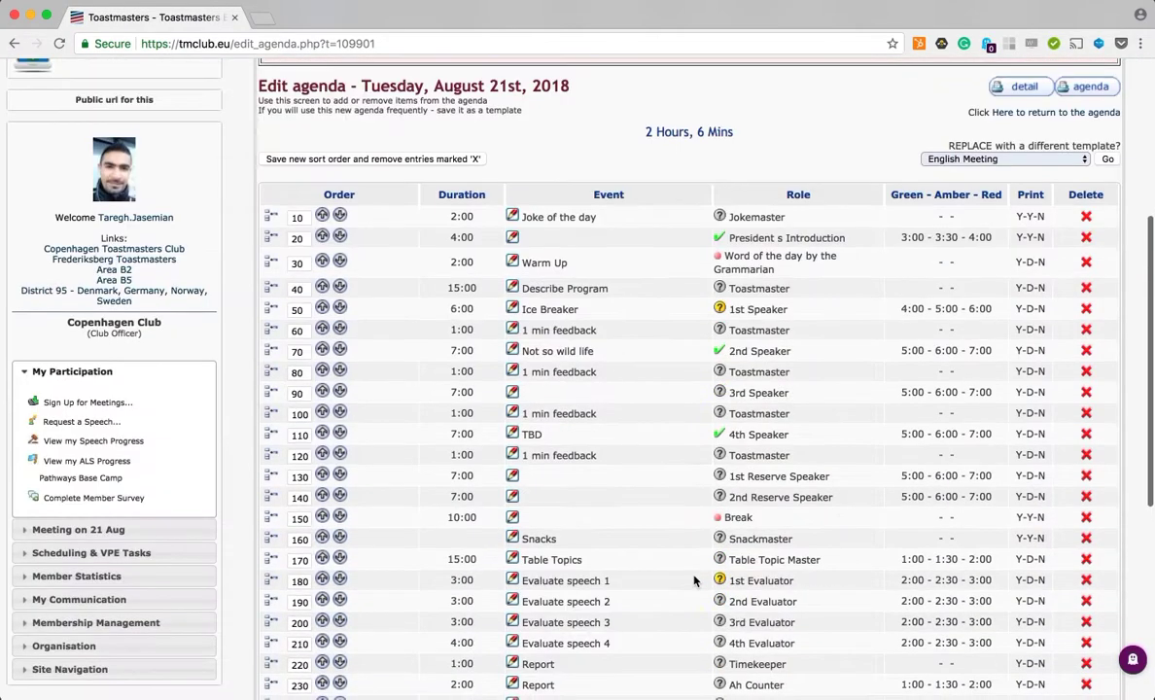
pyautogui.scroll(2, 855, 367)
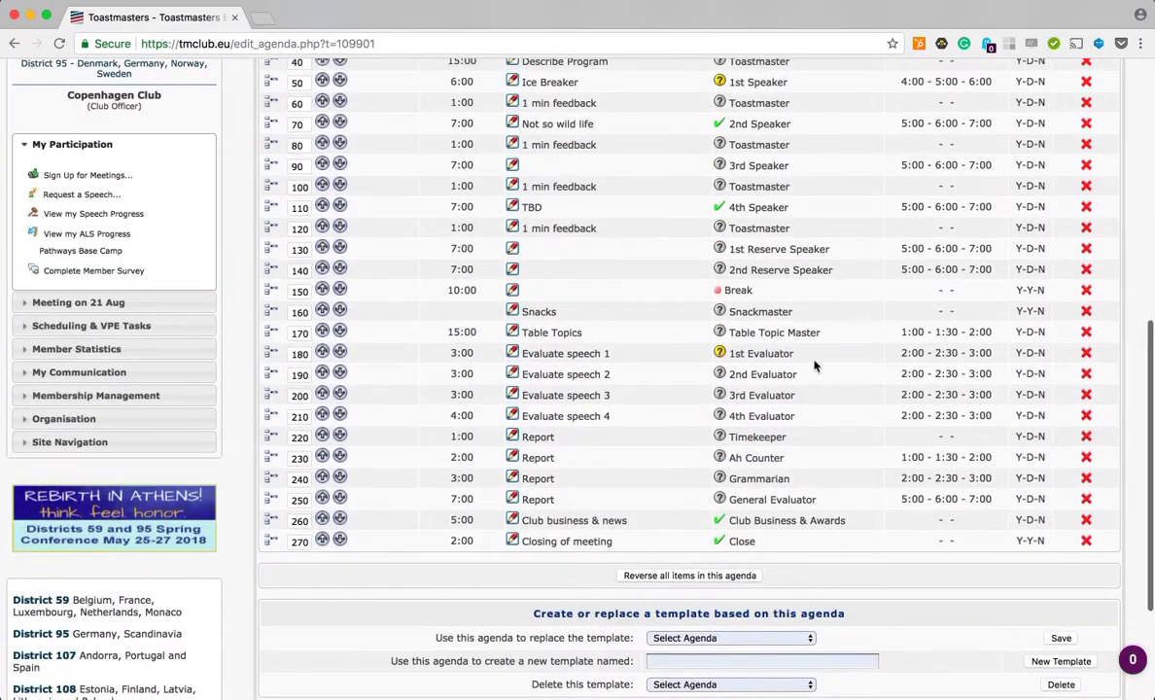
pyautogui.doubleClick(776, 311)
pyautogui.scroll(4, 776, 311)
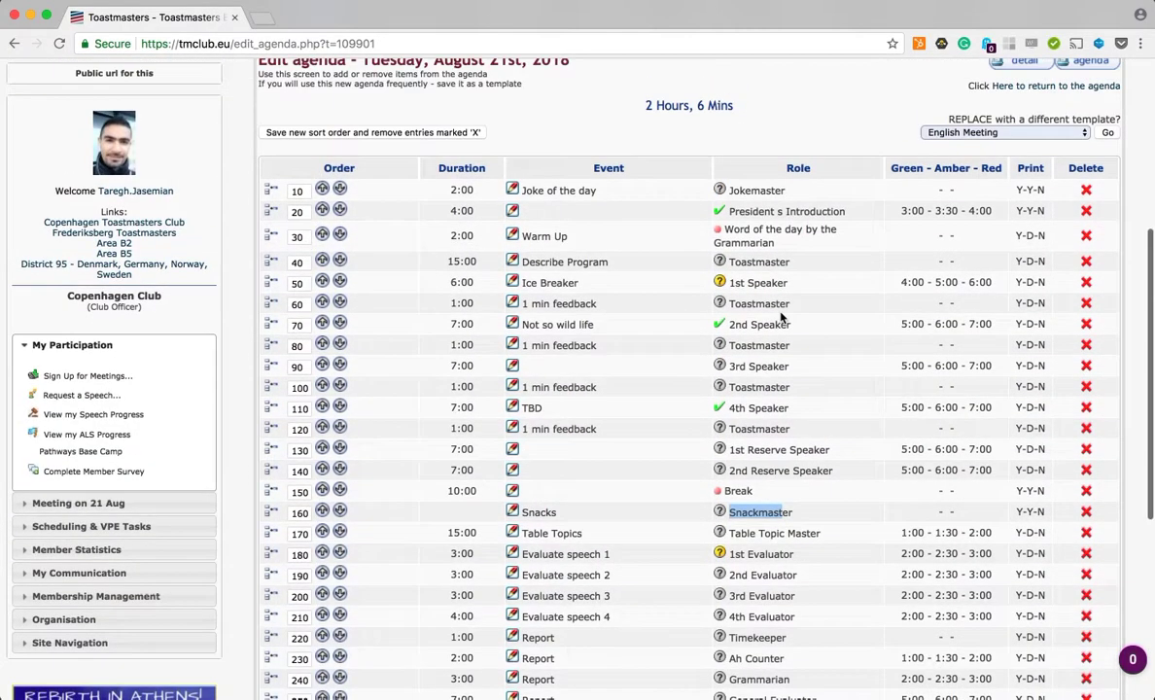
pyautogui.click(732, 188)
pyautogui.moveTo(732, 187); pyautogui.dragTo(793, 194)
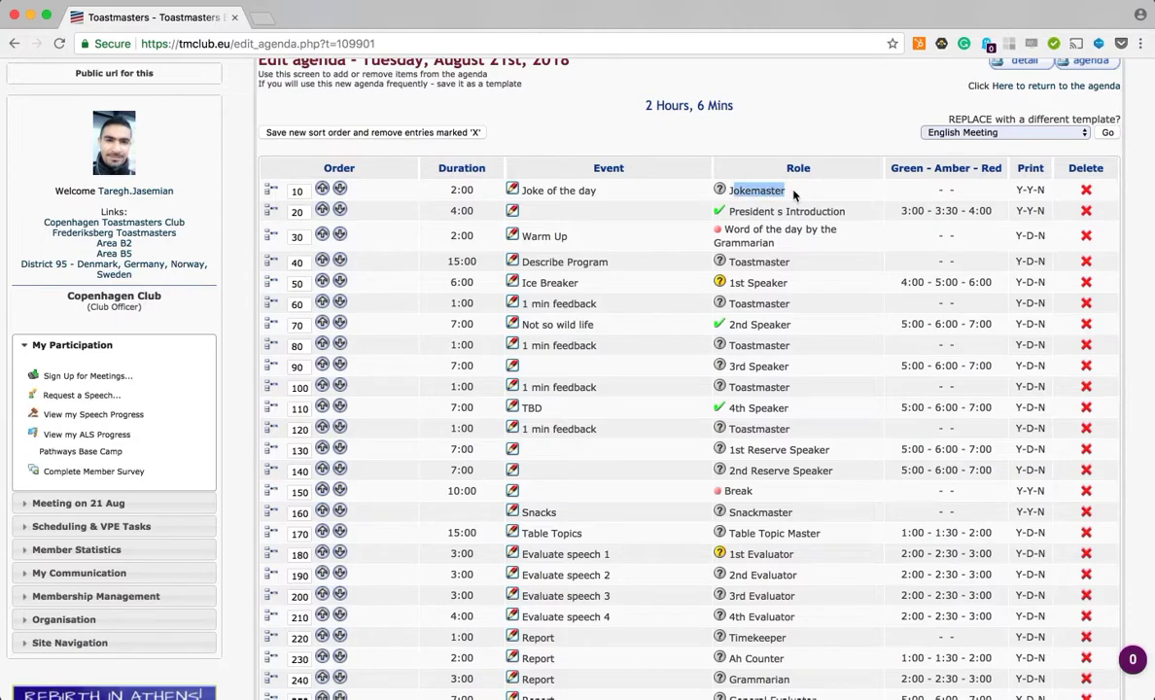
# Step: Open the meeting's role sign-up page and view the Toastmaster role's knowledge base article, then return
pyautogui.scroll(2, 477, 86)
pyautogui.click(421, 143)
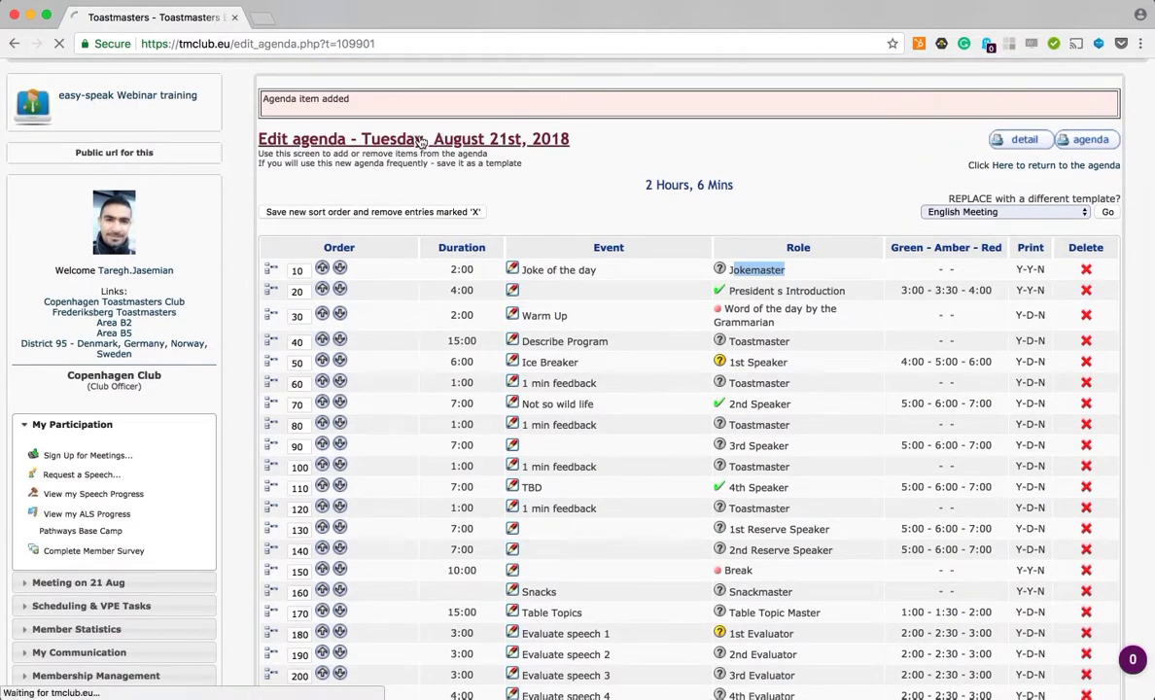
pyautogui.scroll(-10, 608, 474)
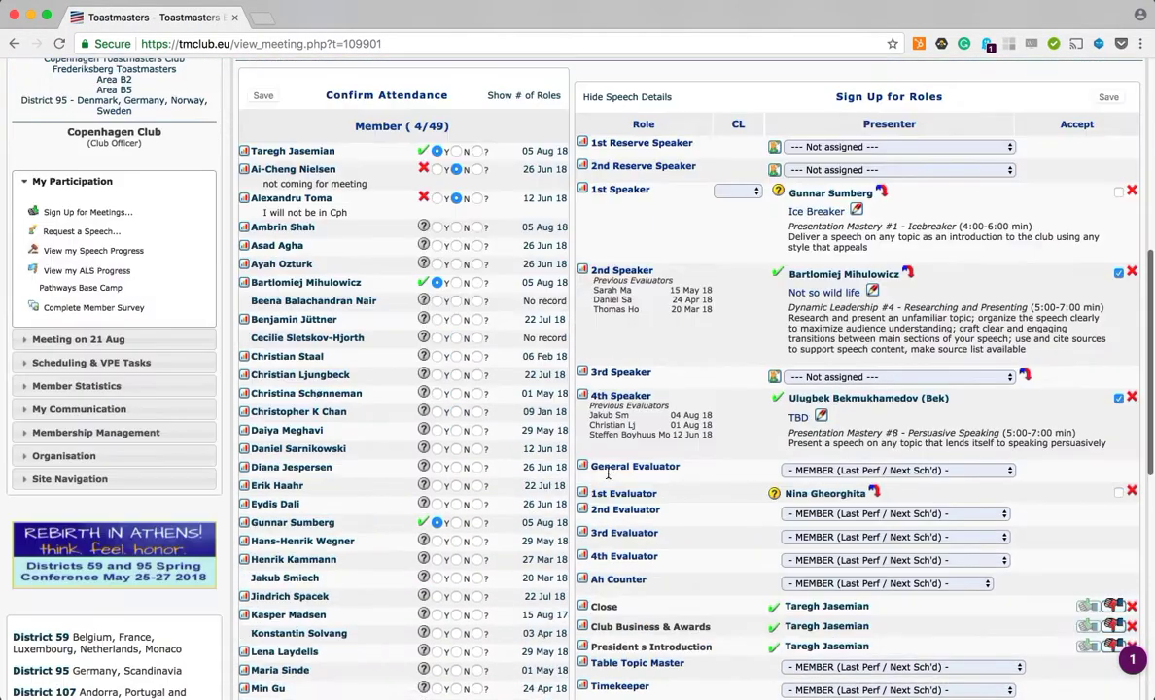
pyautogui.scroll(-7, 704, 395)
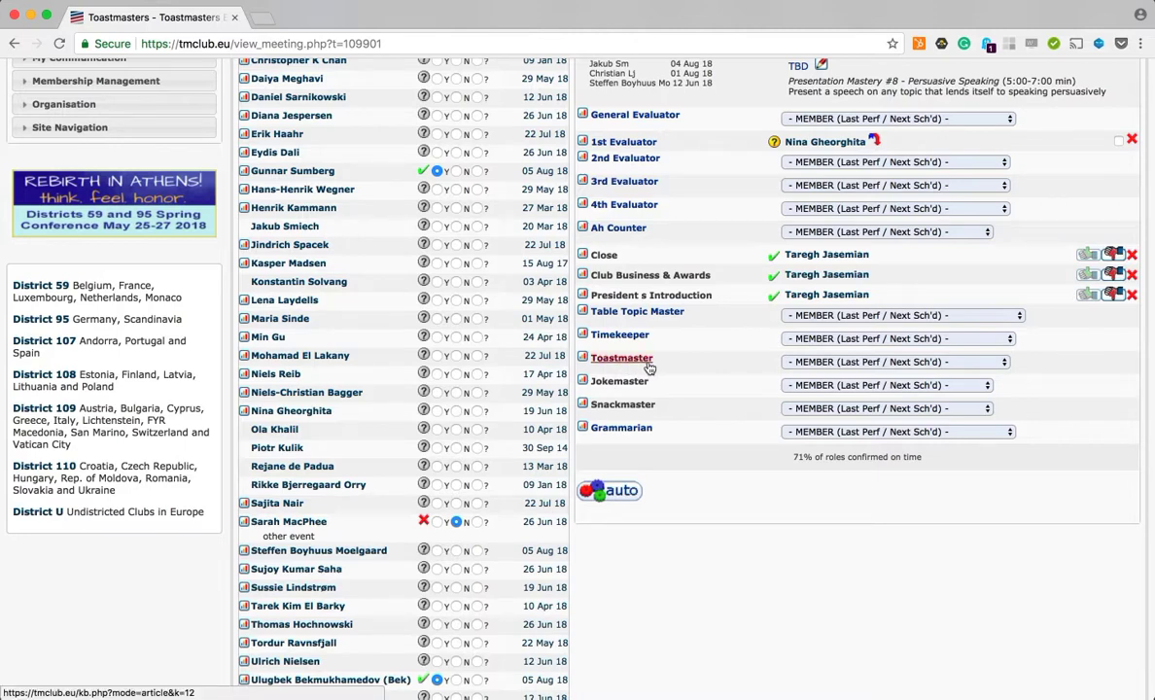
pyautogui.click(649, 368)
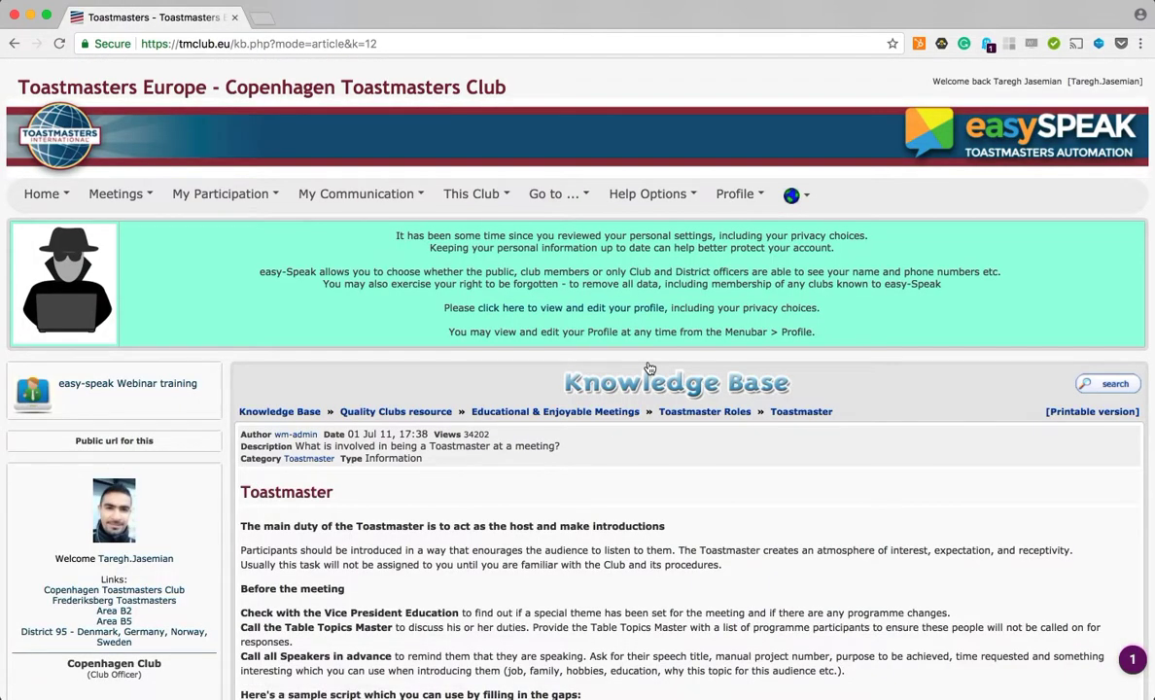
pyautogui.click(14, 43)
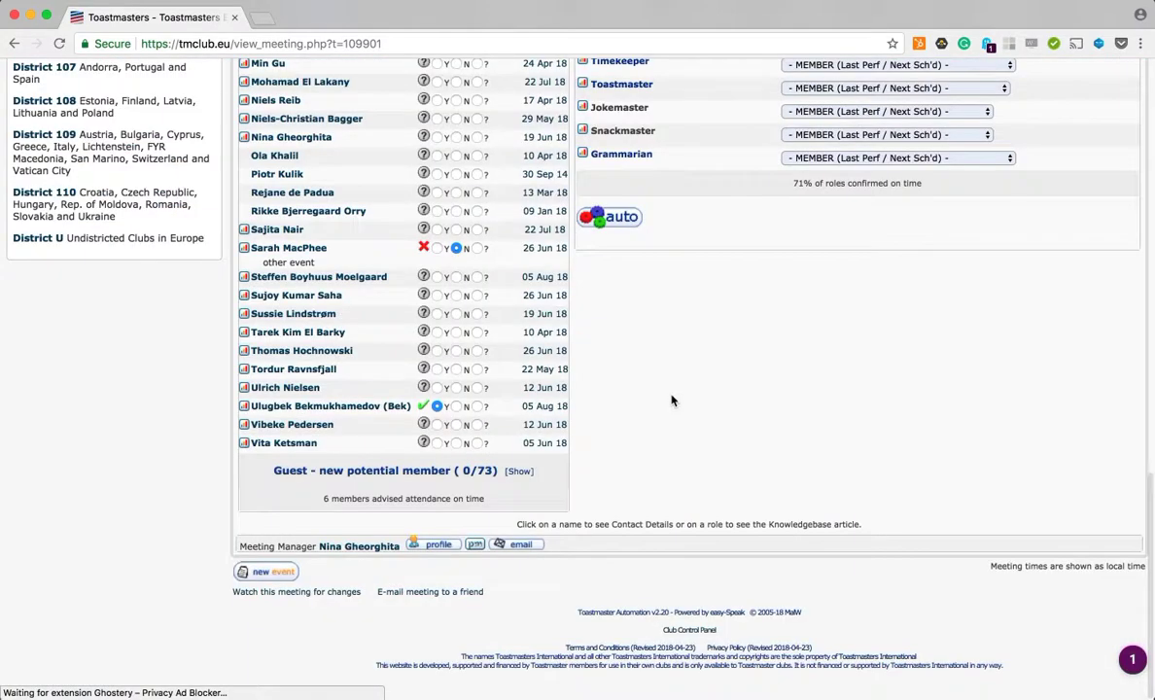
# Step: Assign a club member to the Jokemaster role for the meeting
pyautogui.scroll(3, 667, 302)
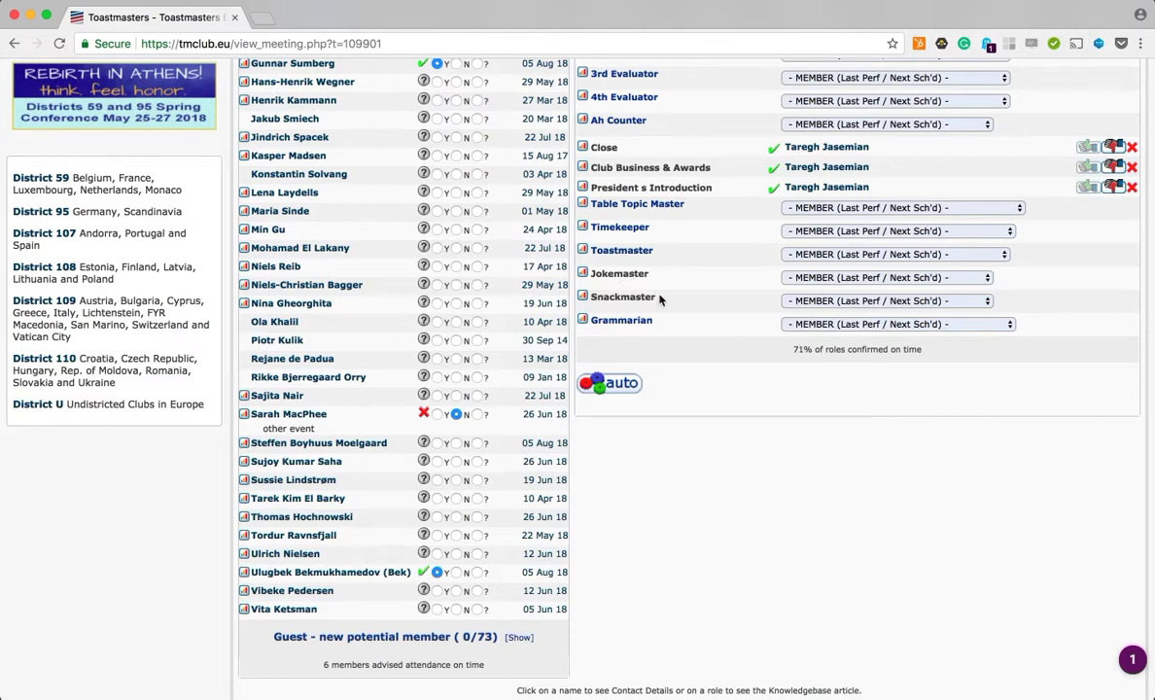
pyautogui.click(808, 279)
pyautogui.write('t')
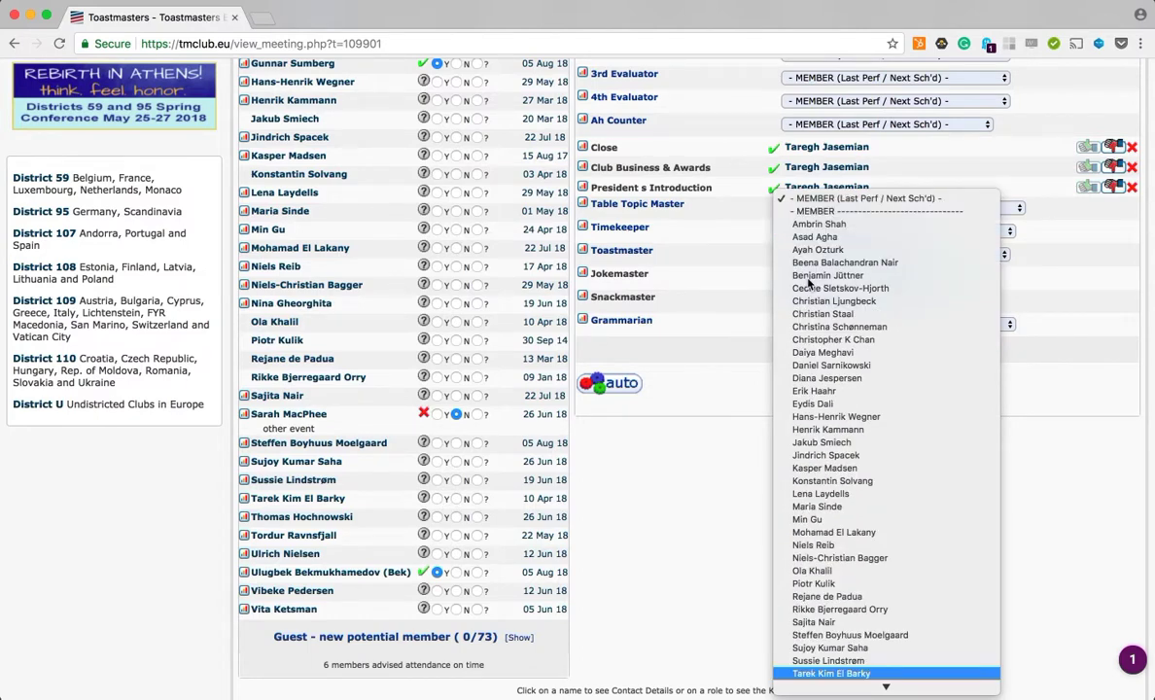
pyautogui.press('Down')
pyautogui.press('Down')
pyautogui.press('Down')
pyautogui.press('Down')
pyautogui.press('Down')
pyautogui.press('Down')
pyautogui.press('Down')
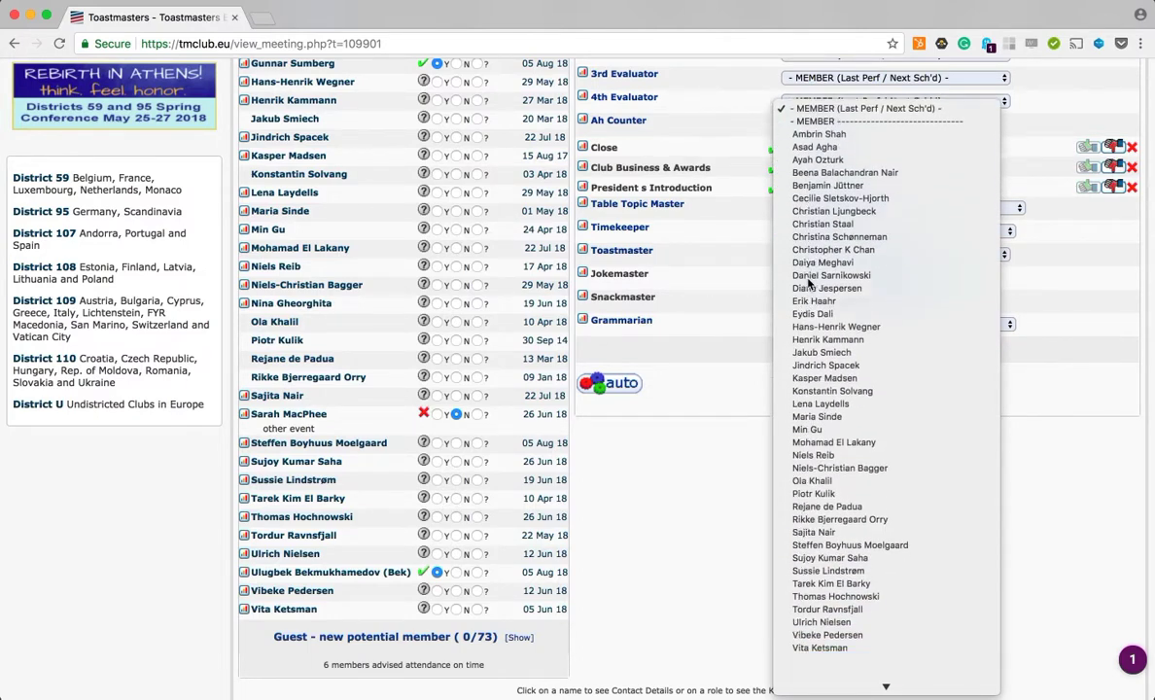
pyautogui.scroll(-5, 861, 389)
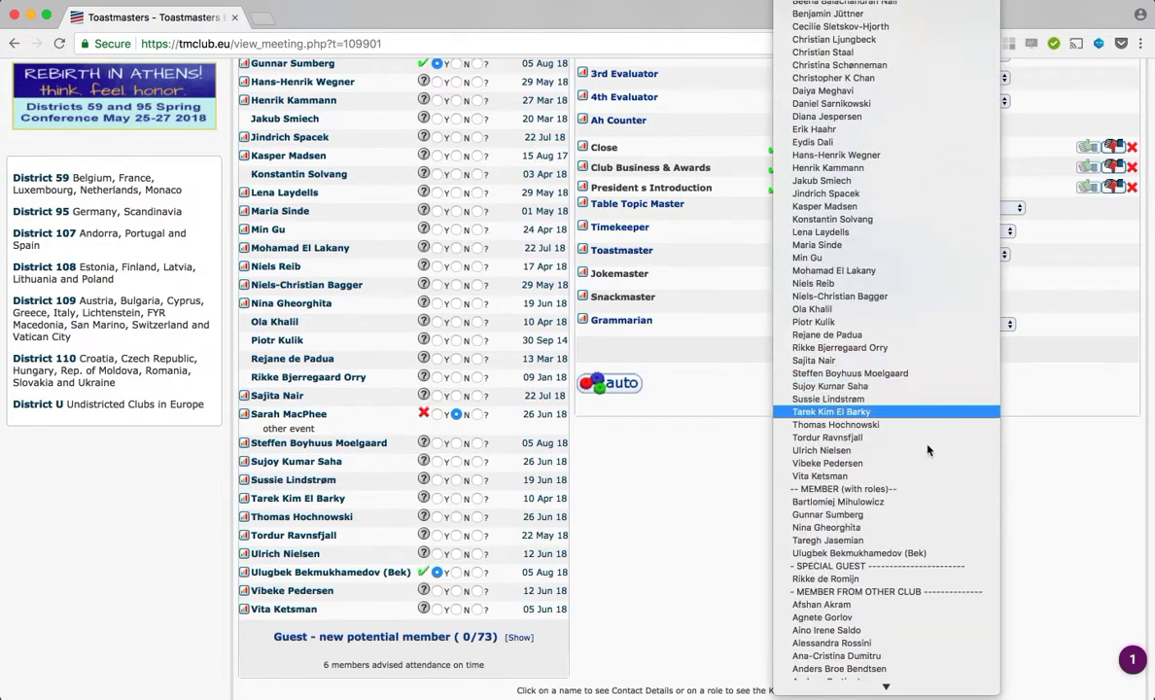
pyautogui.click(873, 541)
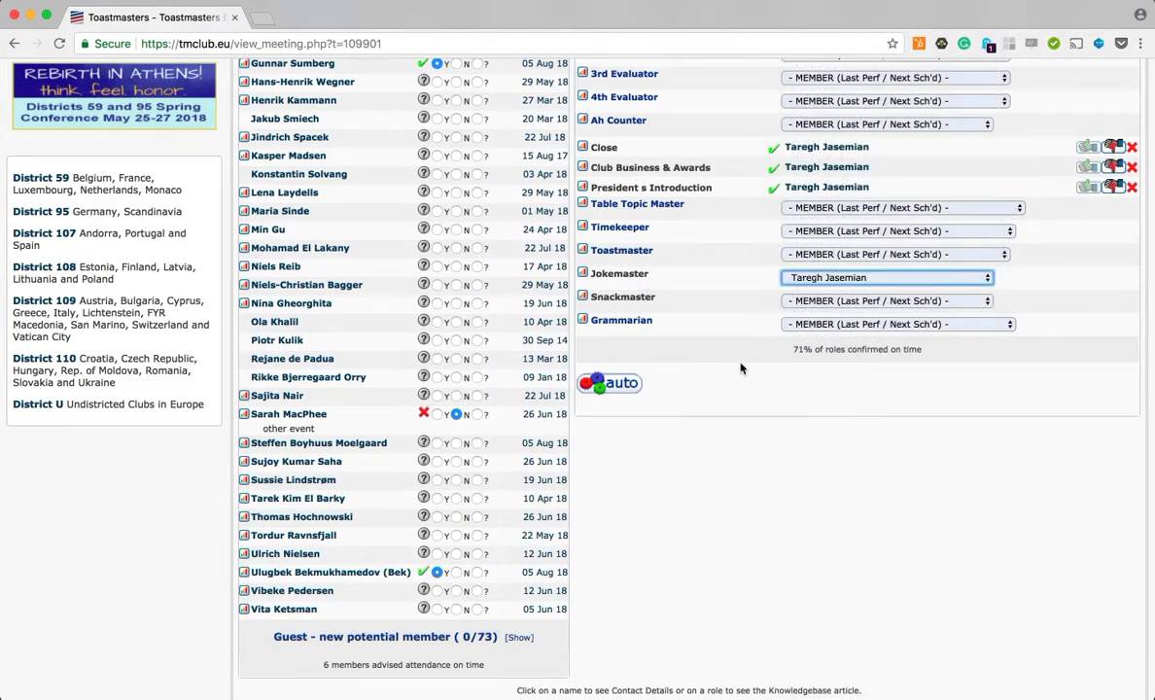
# Step: Assign another member to the Snackmaster role and save the role sign-ups
pyautogui.click(818, 301)
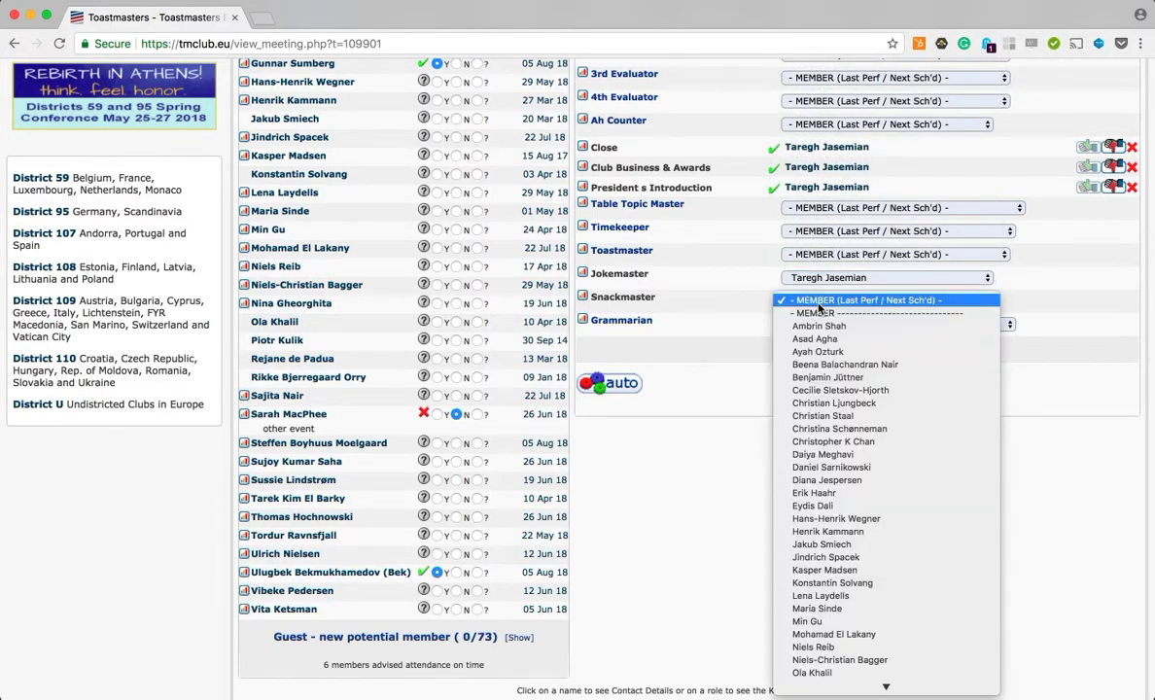
pyautogui.press('b')
pyautogui.press('a')
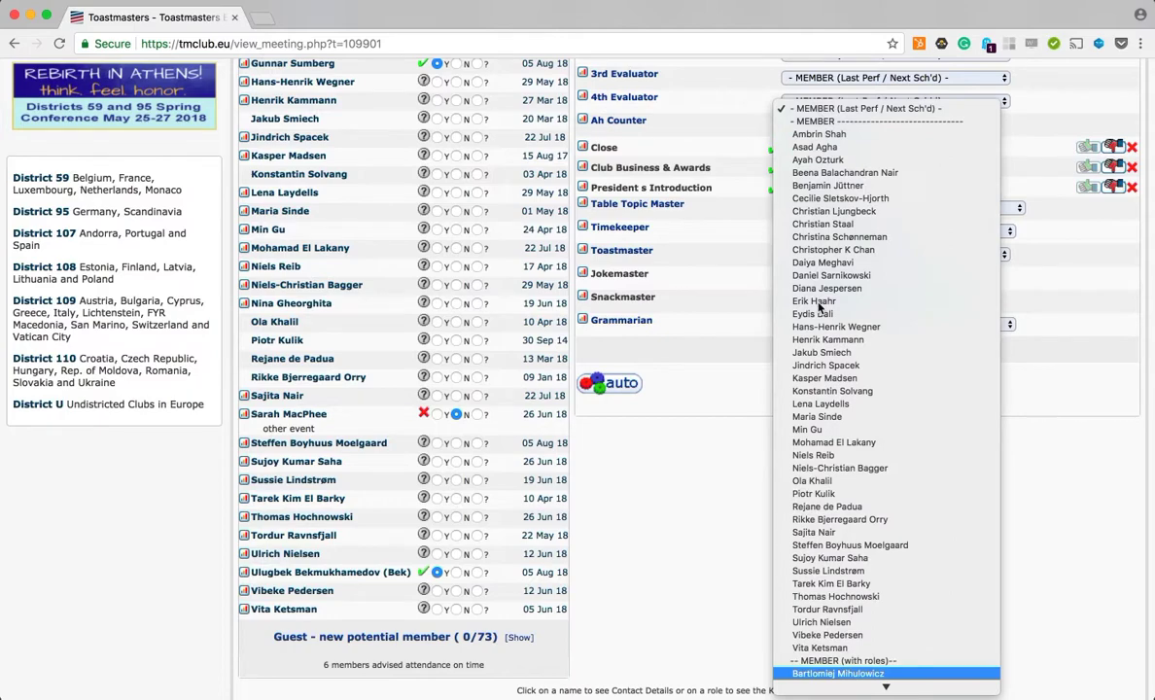
pyautogui.press('Return')
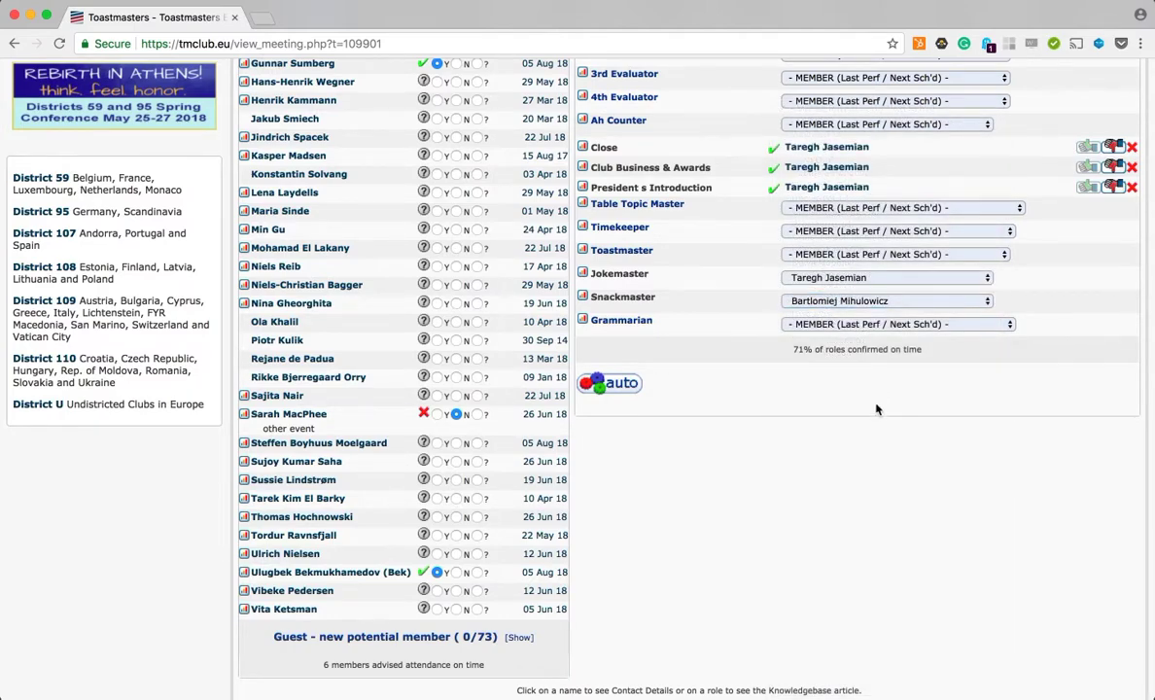
pyautogui.scroll(3, 876, 409)
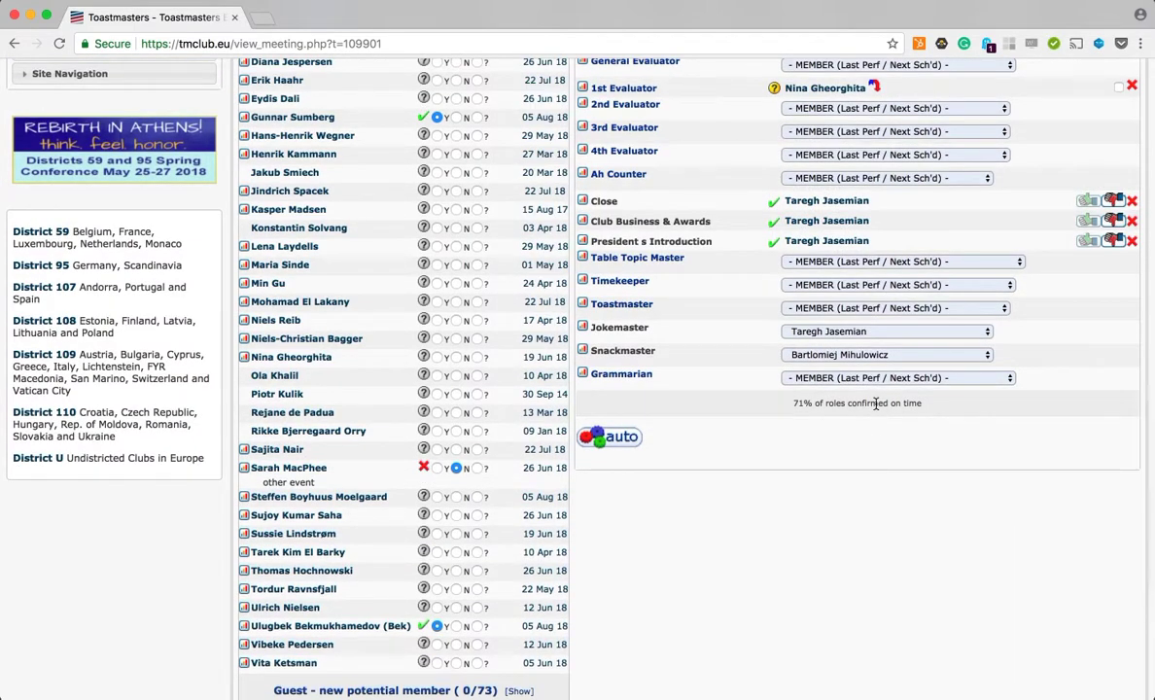
pyautogui.scroll(6, 875, 409)
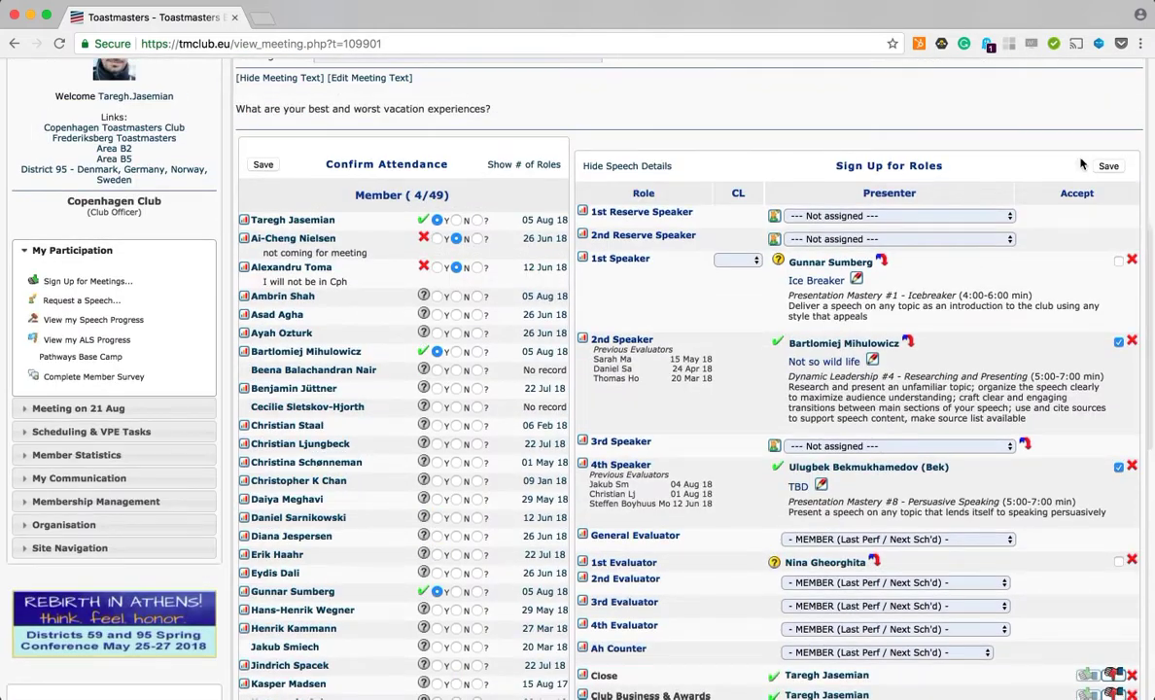
pyautogui.click(1106, 167)
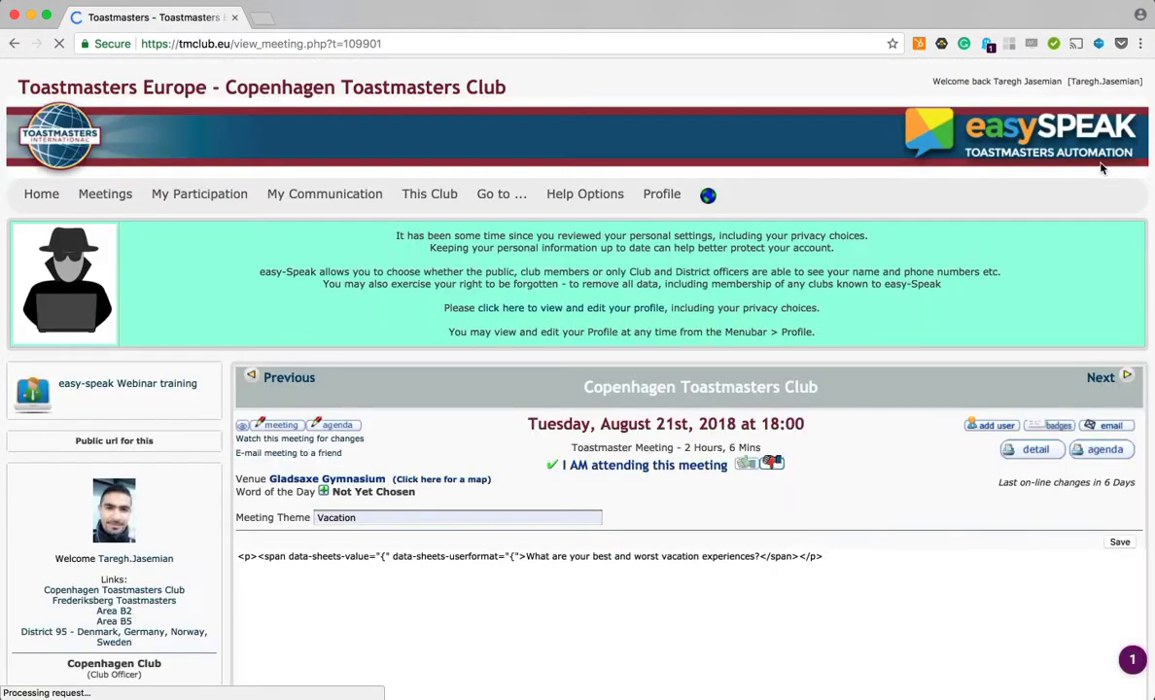
# Step: Confirm the Jokemaster role assignment
pyautogui.scroll(-3, 938, 494)
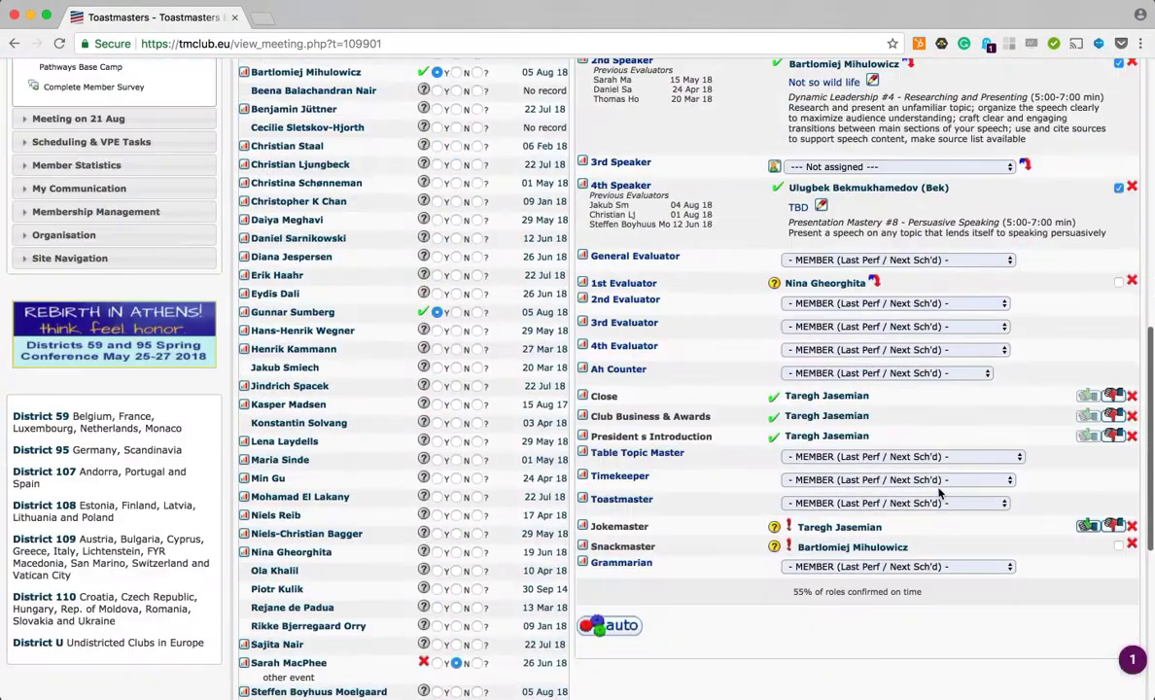
pyautogui.click(1084, 533)
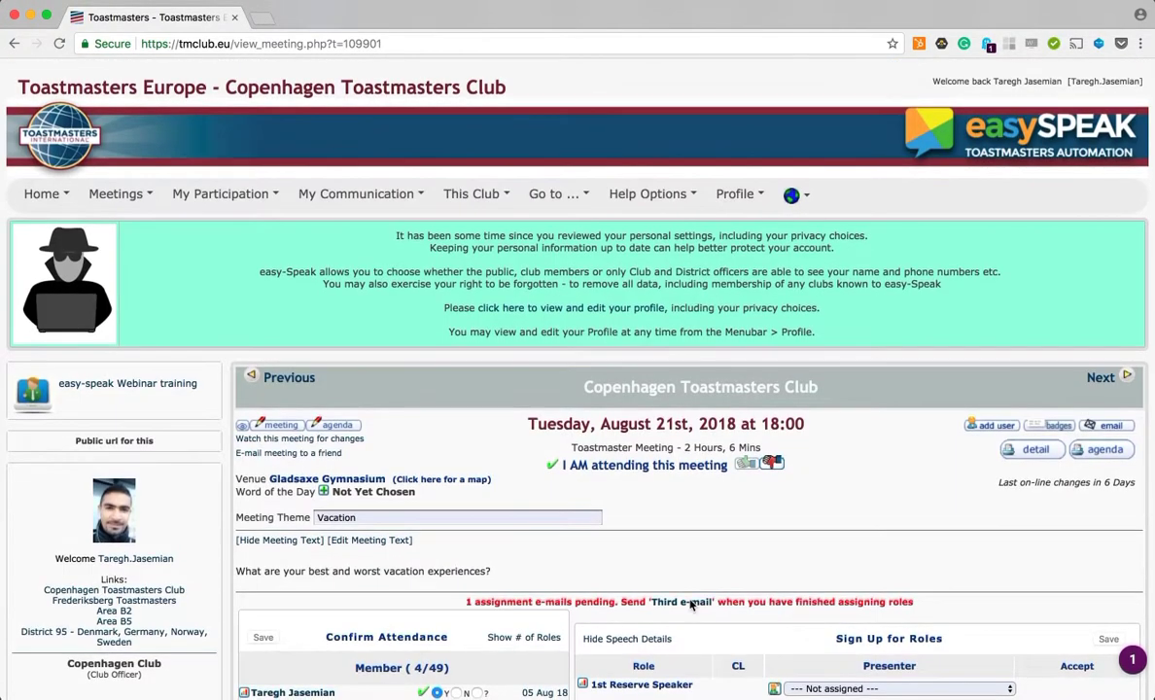
# Step: Send the Third e-mail, resending to non-repliers after 24 hours but without reminding users who already confirmed
pyautogui.click(680, 602)
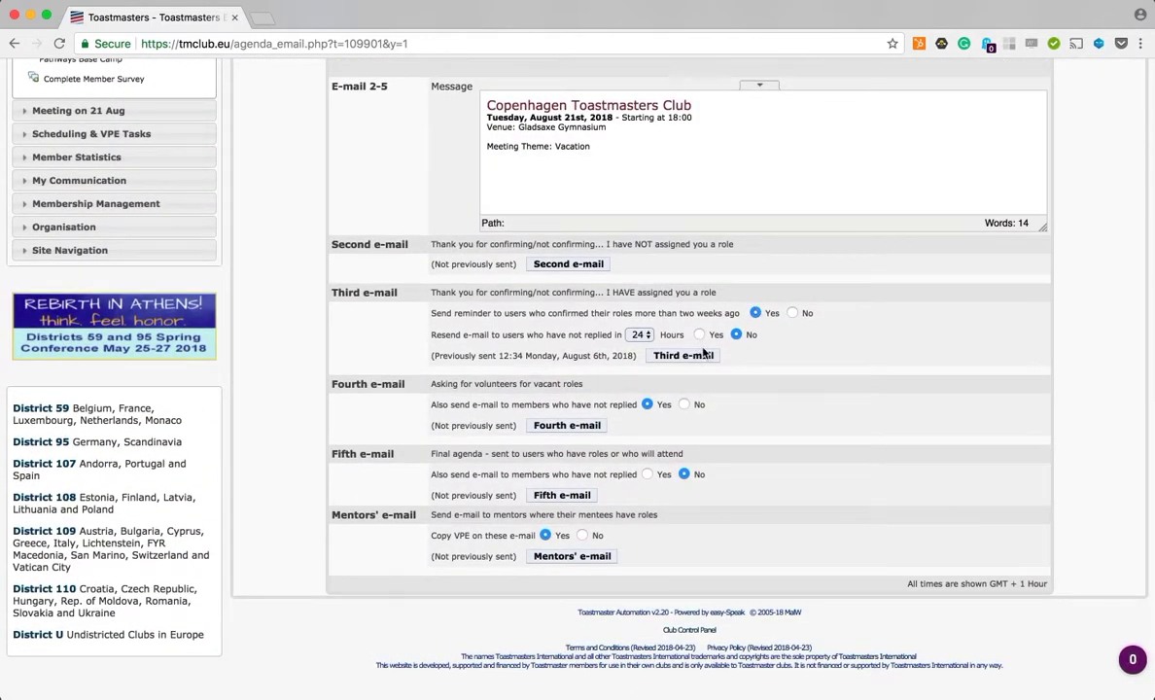
pyautogui.click(699, 334)
pyautogui.click(799, 312)
pyautogui.click(673, 355)
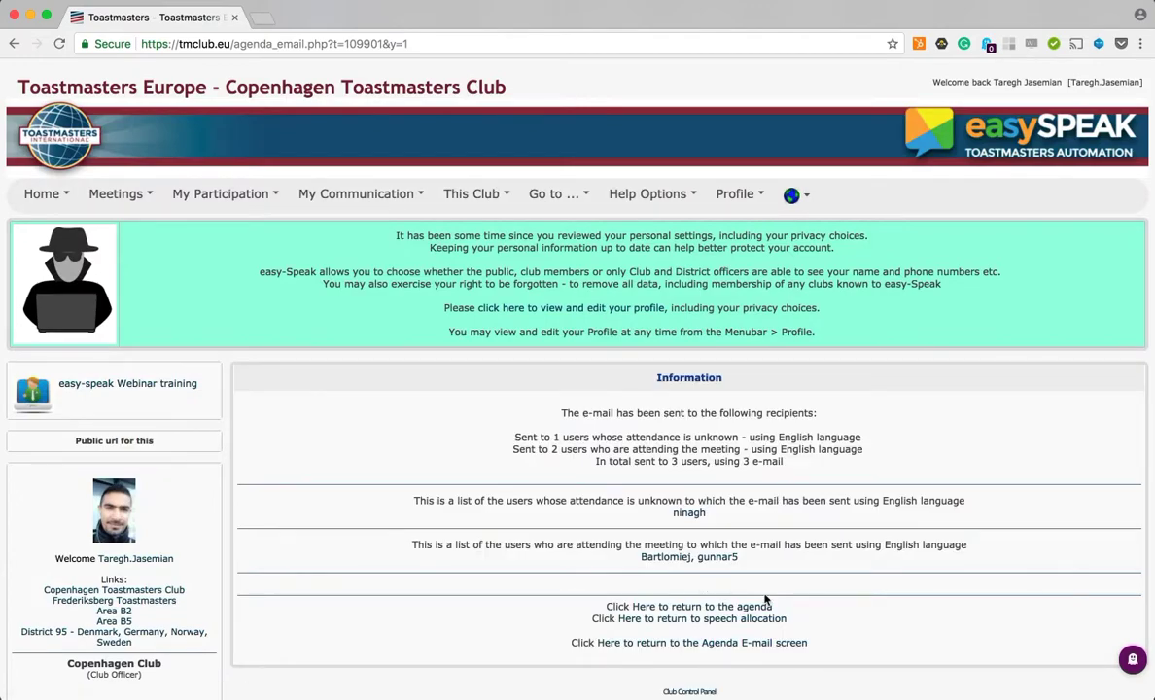
# Step: Return to the meeting page and review the Jokemaster and Snackmaster assignments
pyautogui.scroll(-1, 765, 600)
pyautogui.click(722, 573)
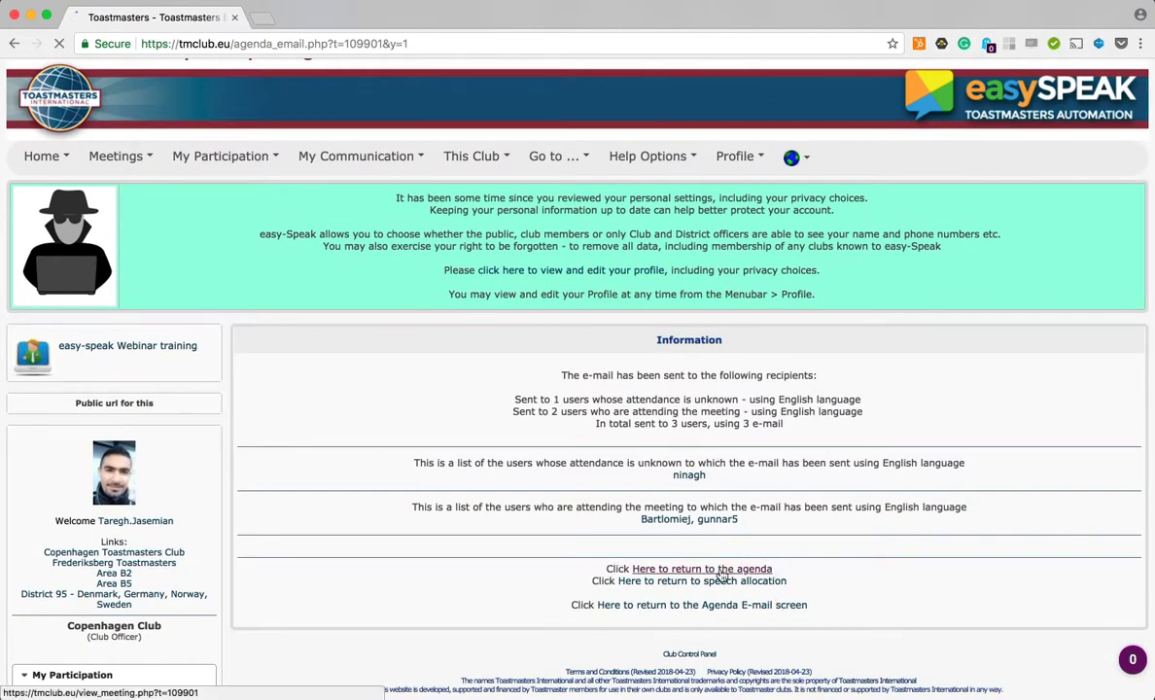
pyautogui.scroll(-10, 831, 478)
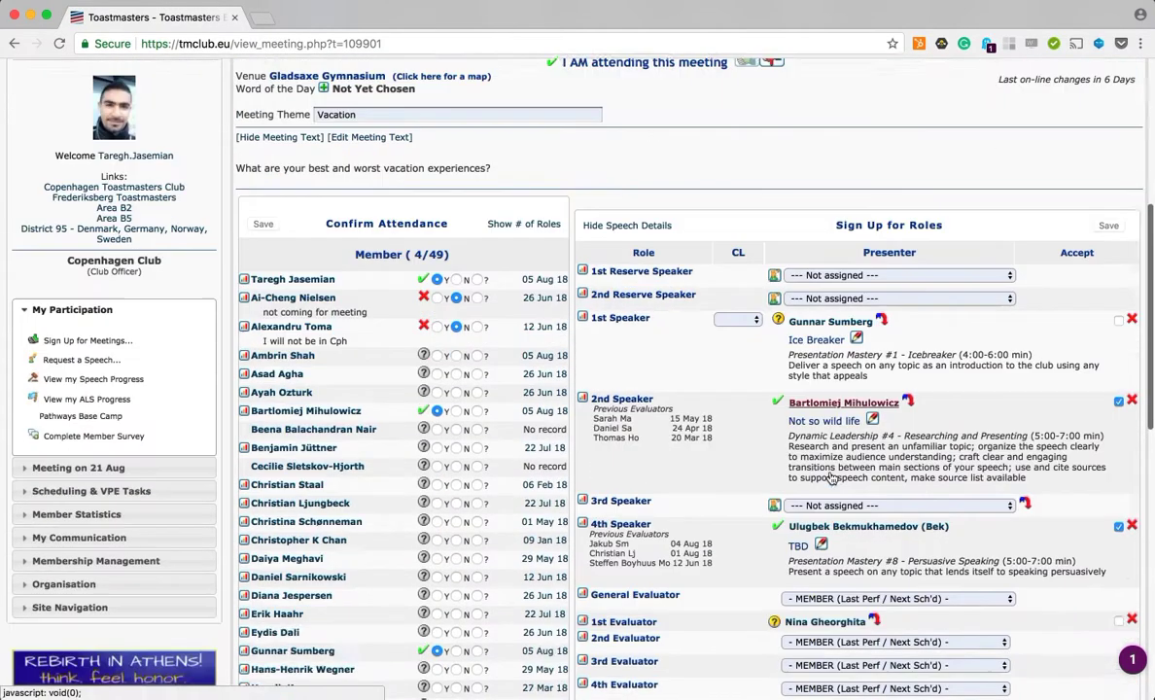
pyautogui.scroll(-5, 831, 478)
pyautogui.scroll(2, 831, 477)
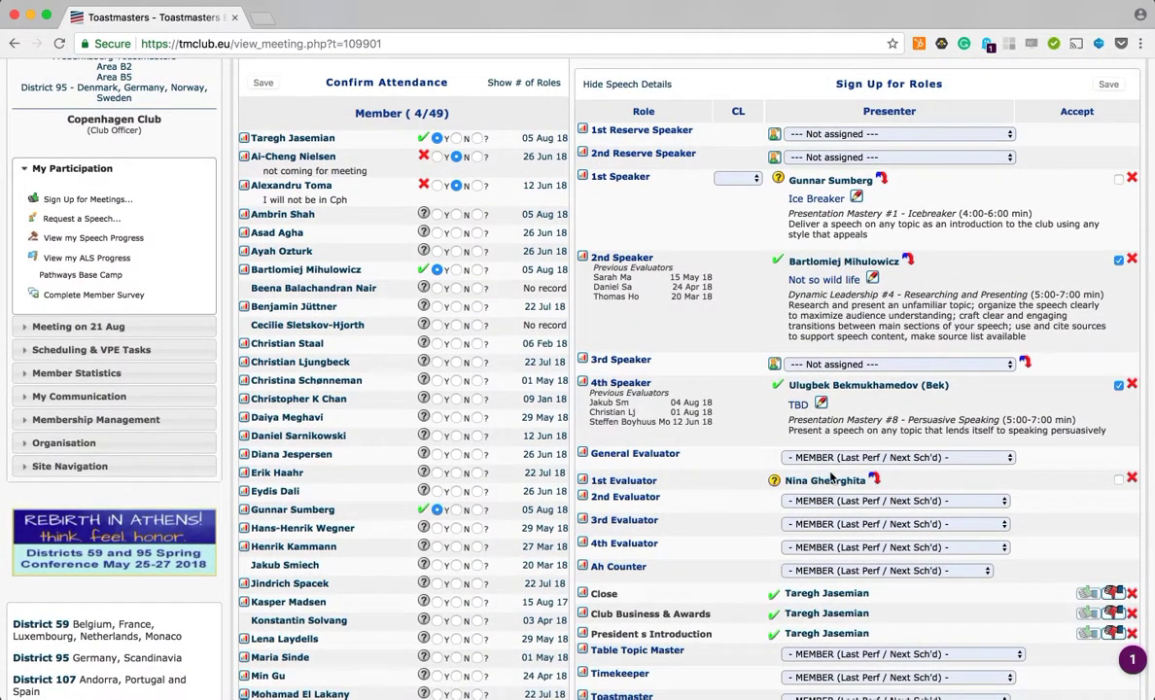
pyautogui.scroll(-4, 831, 476)
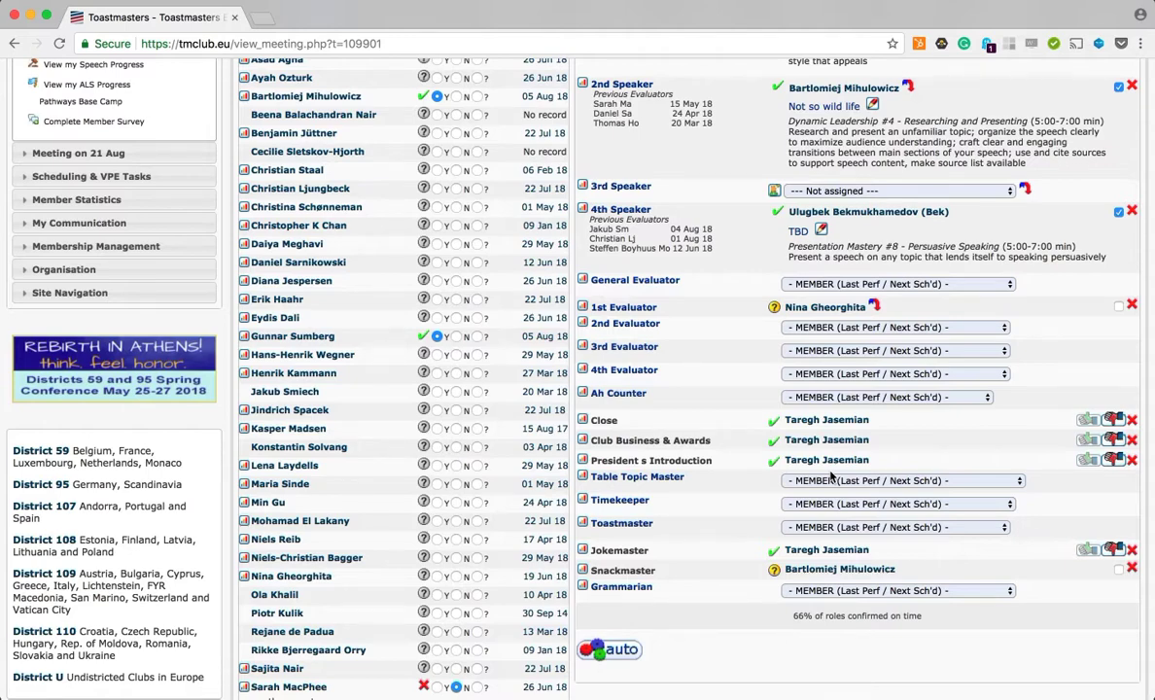
pyautogui.scroll(-1, 831, 475)
pyautogui.scroll(-3, 734, 522)
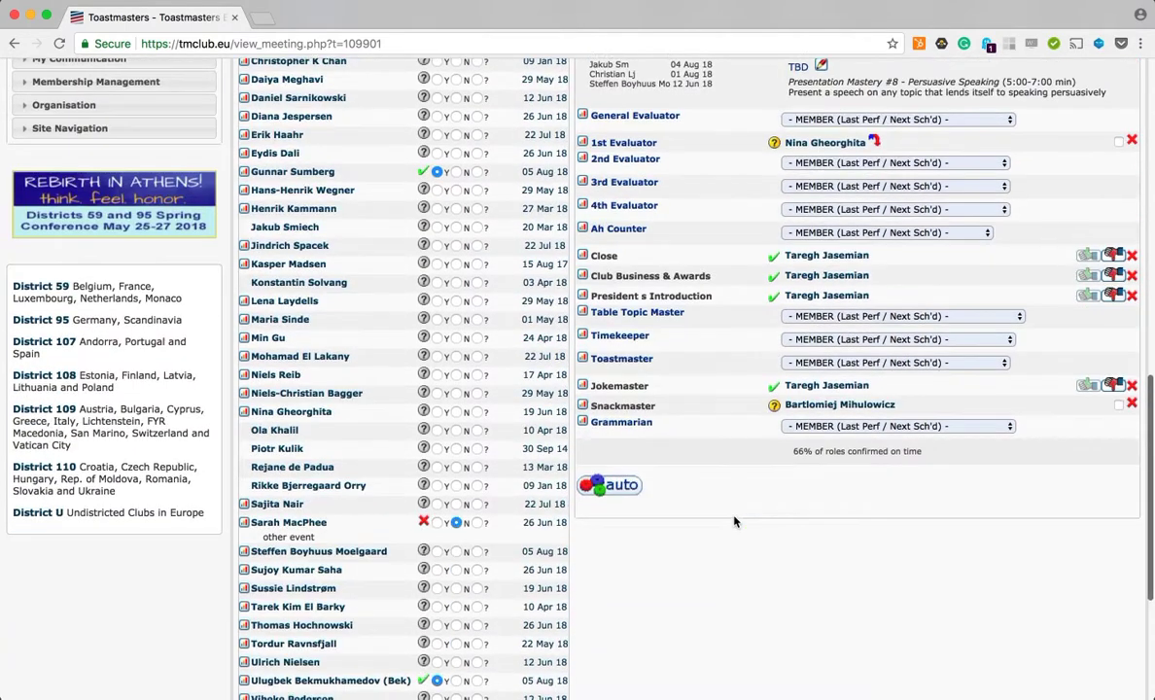
pyautogui.scroll(-5, 734, 522)
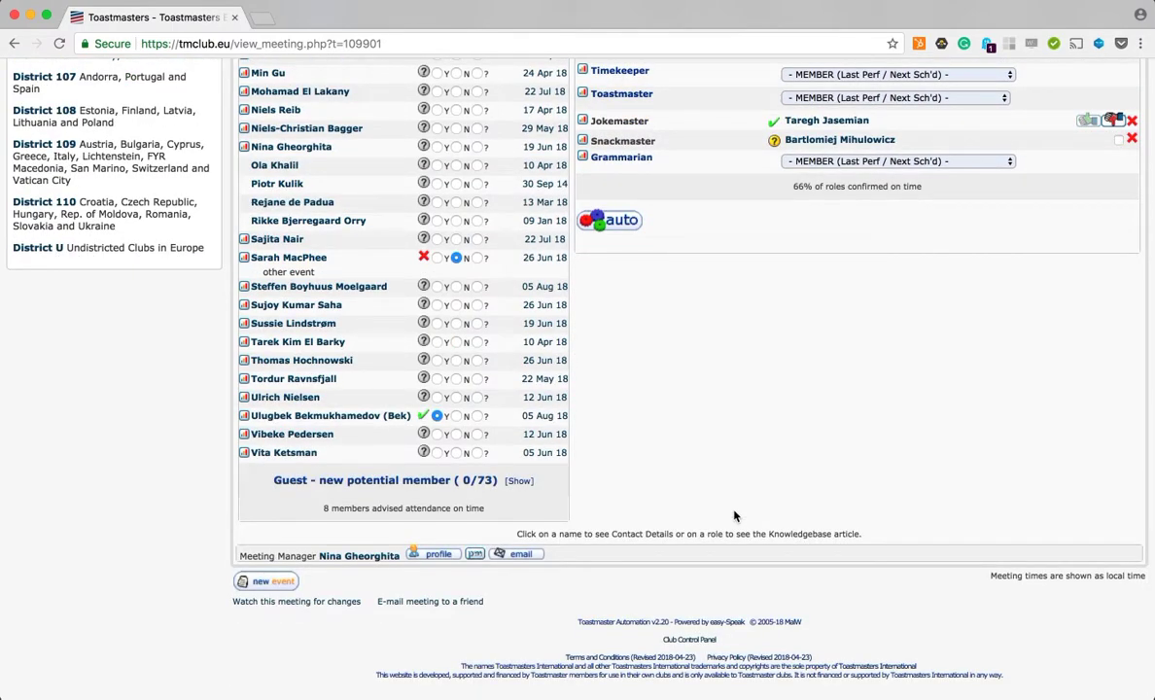
pyautogui.scroll(15, 734, 516)
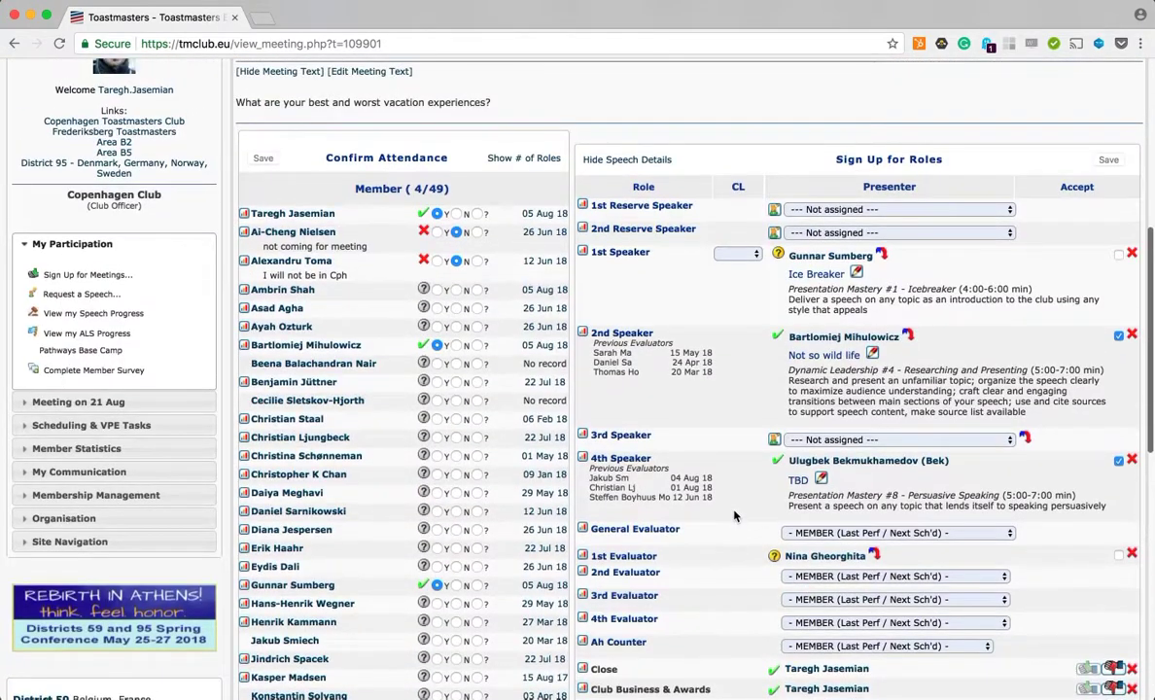
pyautogui.scroll(6, 734, 516)
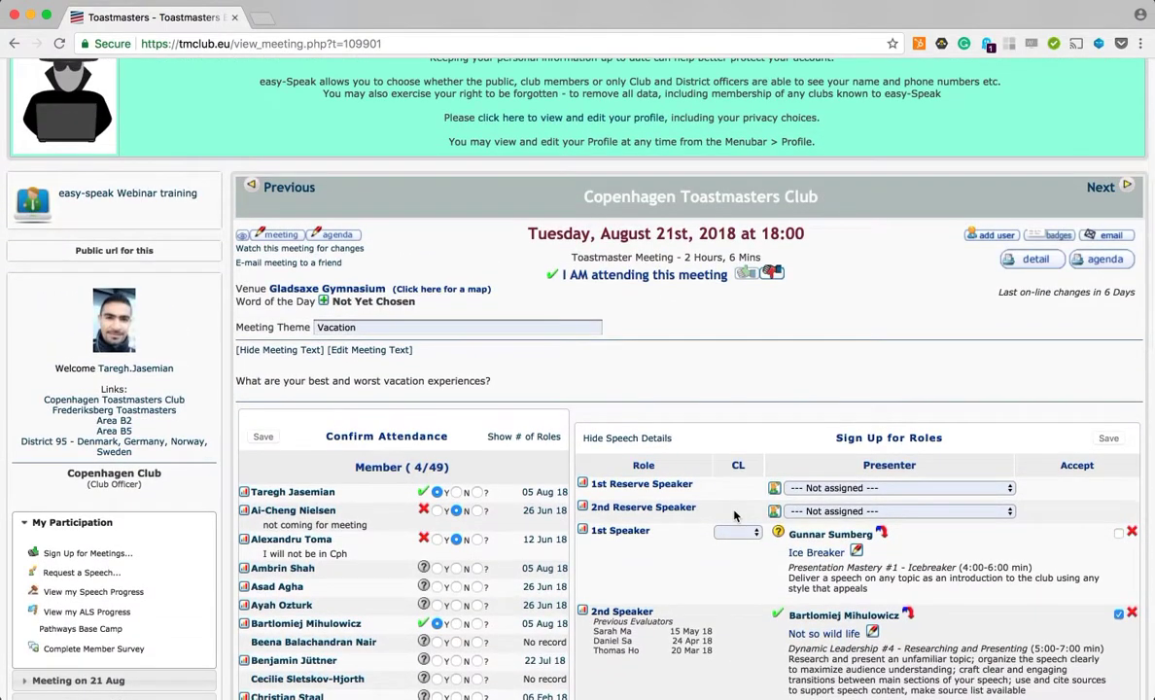